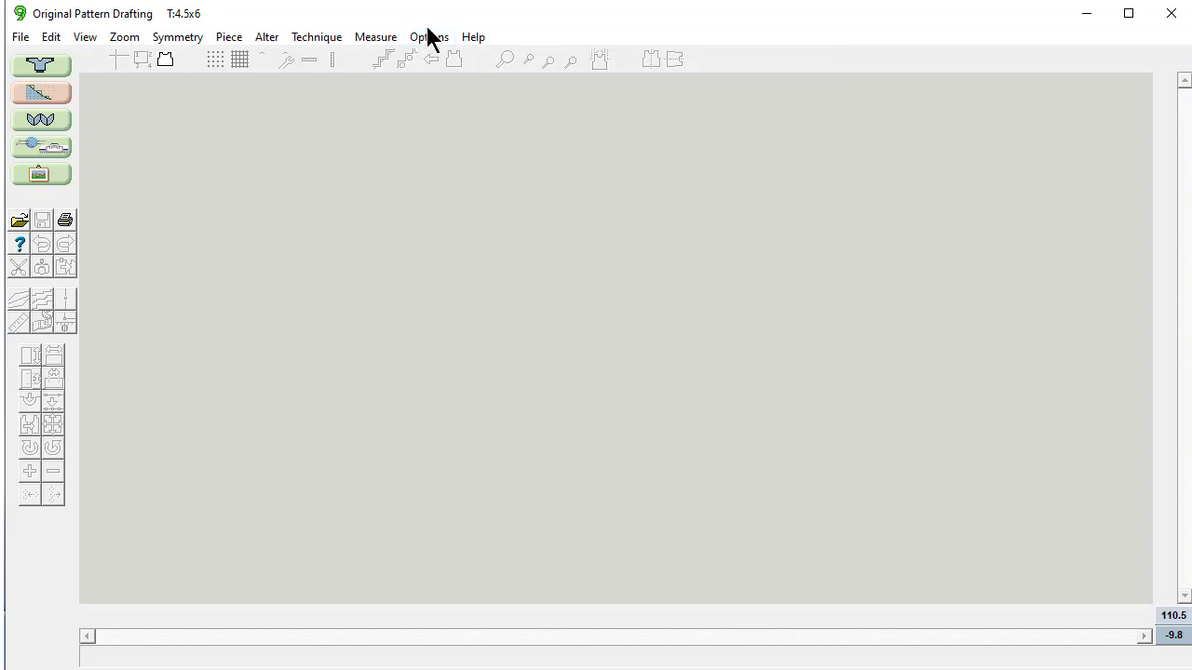
Step: Keep the measurement units as inches with stitches and rows
left_click(428, 38)
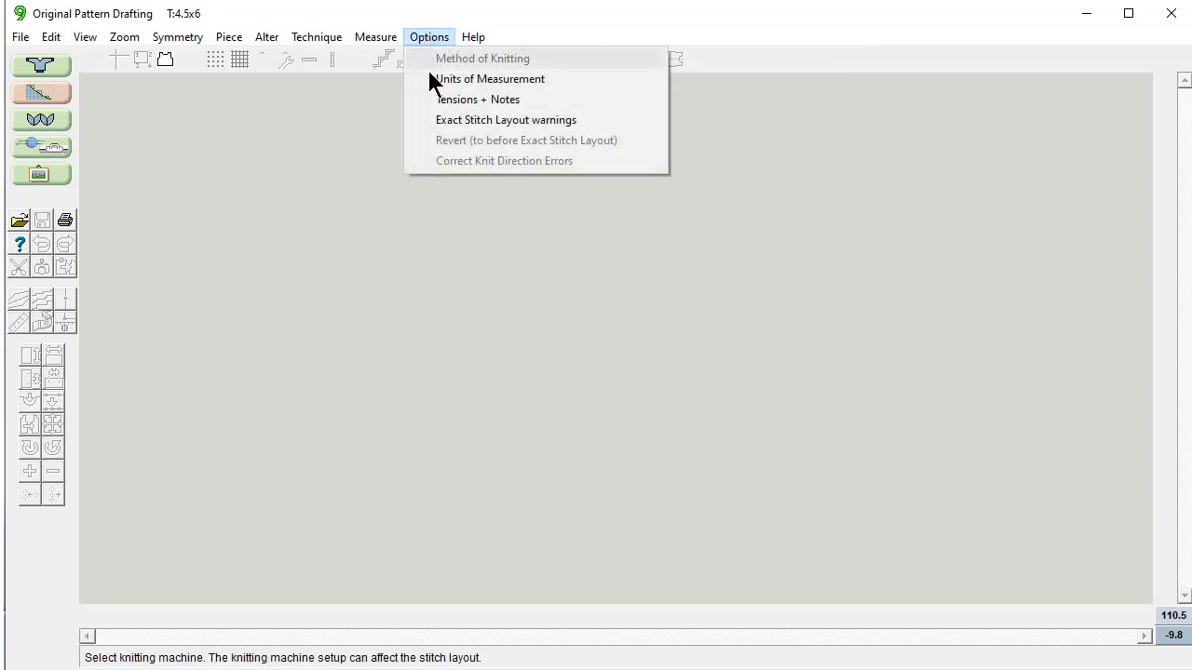
left_click(433, 82)
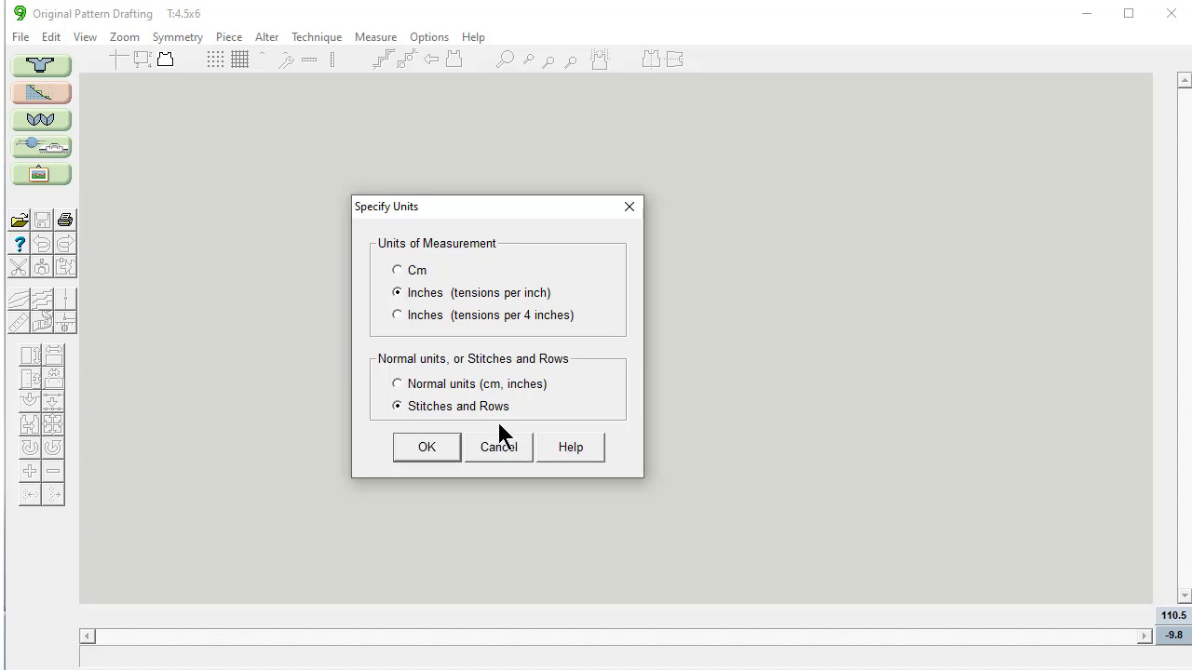
left_click(427, 448)
Step: Create a 4-point piece 63 stitches wide by 182 rows, vertically mirrored, named Sleeve
left_click(233, 37)
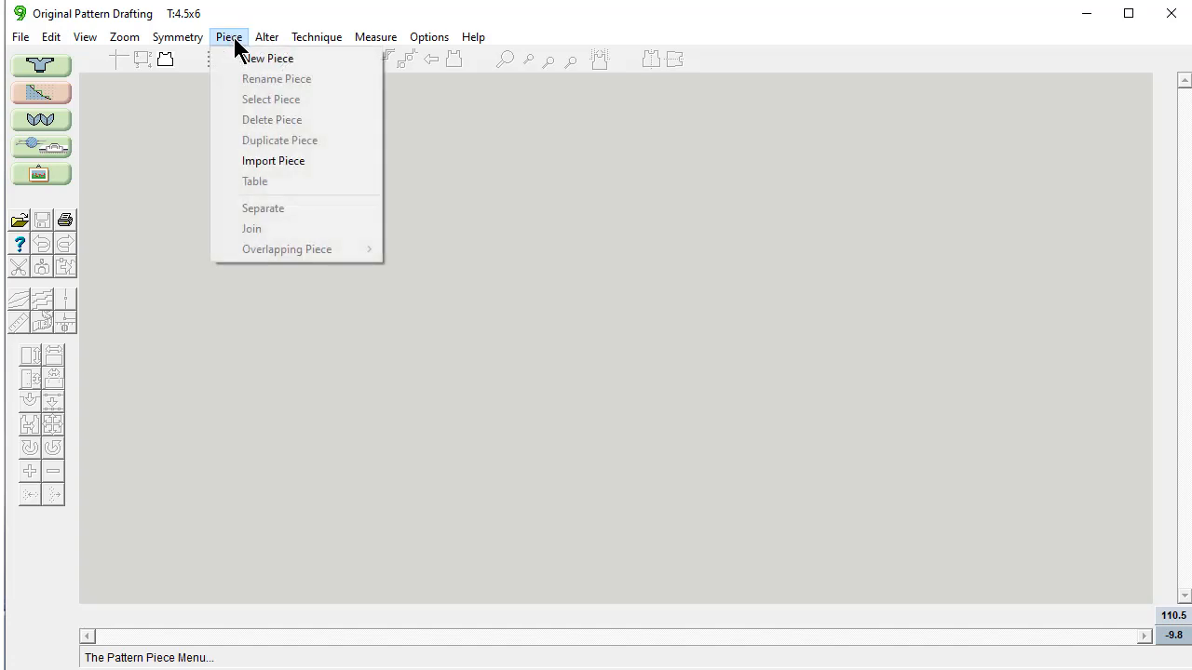
left_click(244, 59)
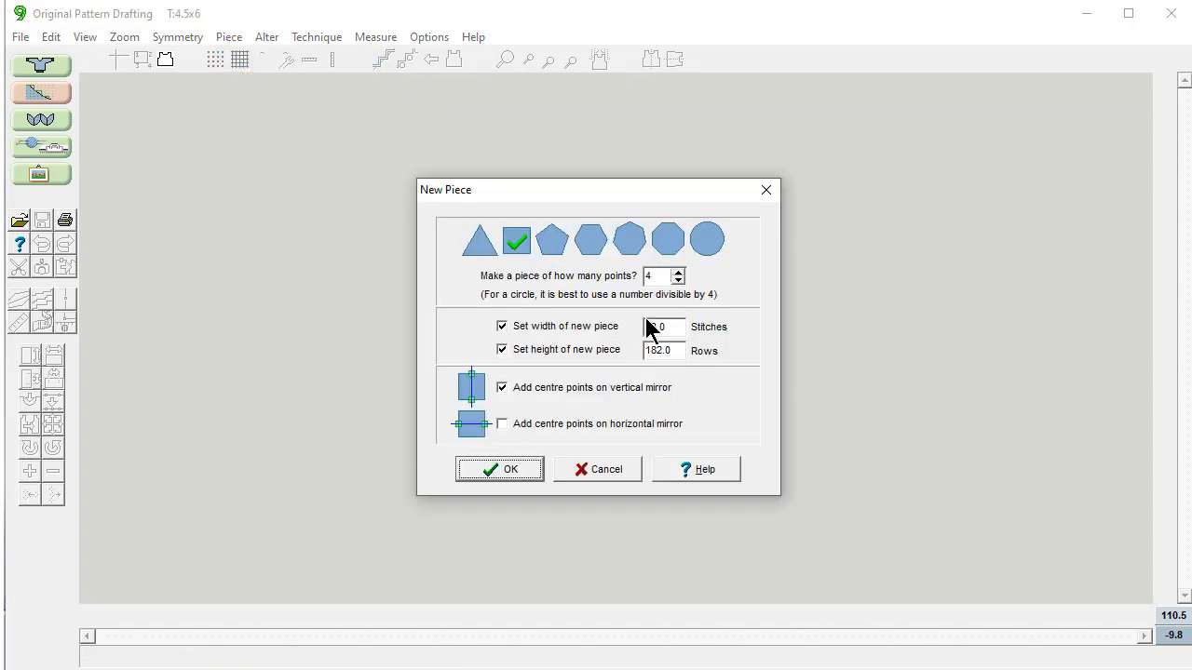
left_click_drag(673, 326, 633, 324)
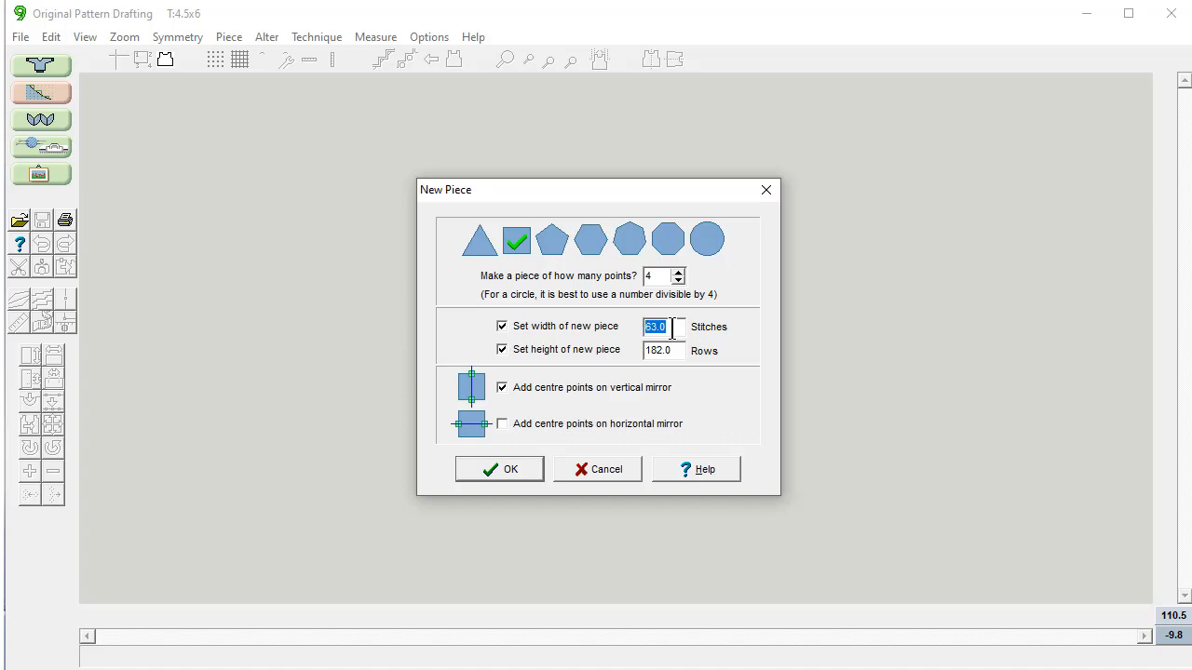
left_click(672, 326)
left_click(671, 355)
left_click(497, 468)
type("Sleeve")
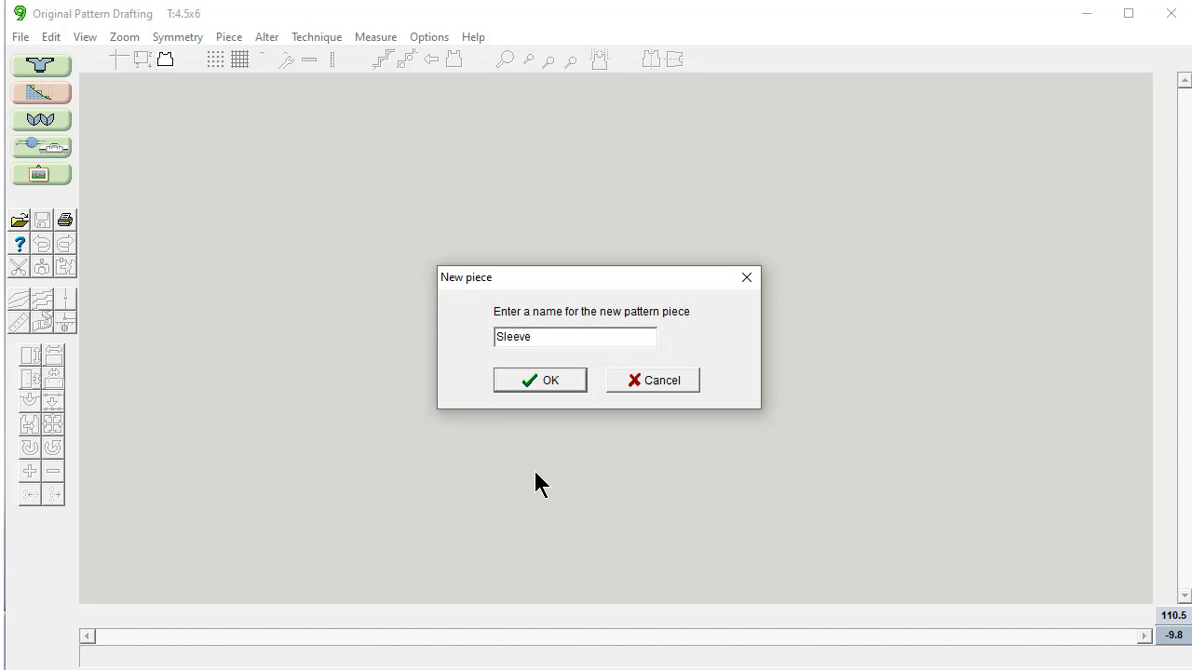
key("Return")
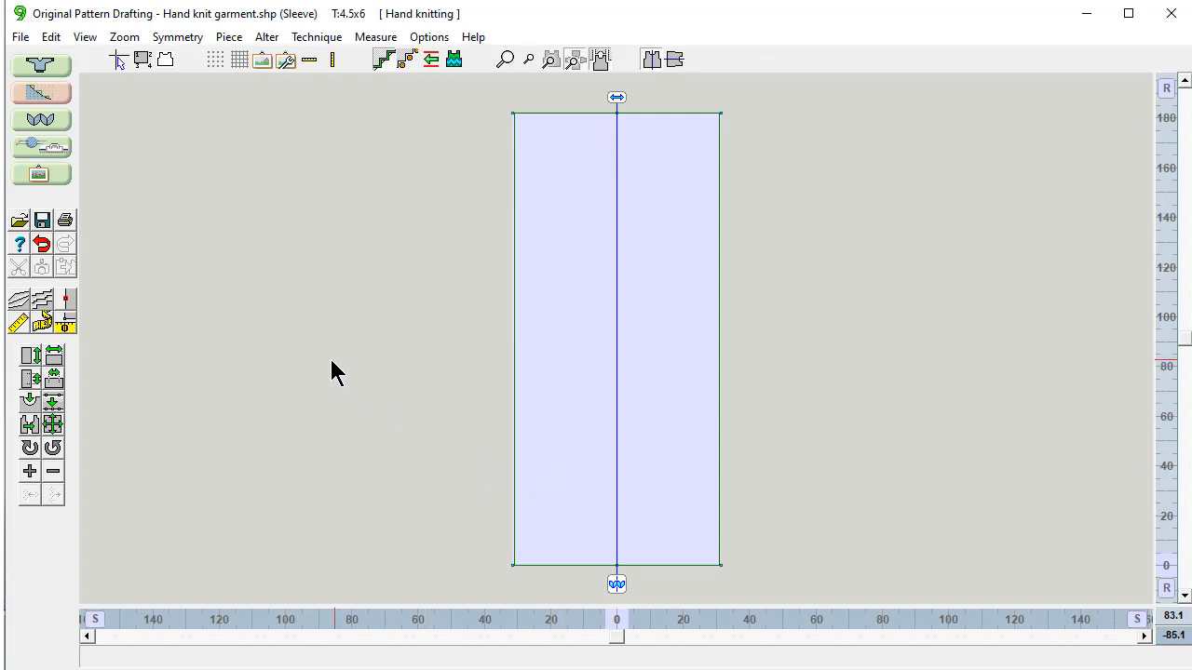
Step: Measure the bottom edge as 63 stitches and bring up the Construct Slope dialog beside the piece
left_click(42, 322)
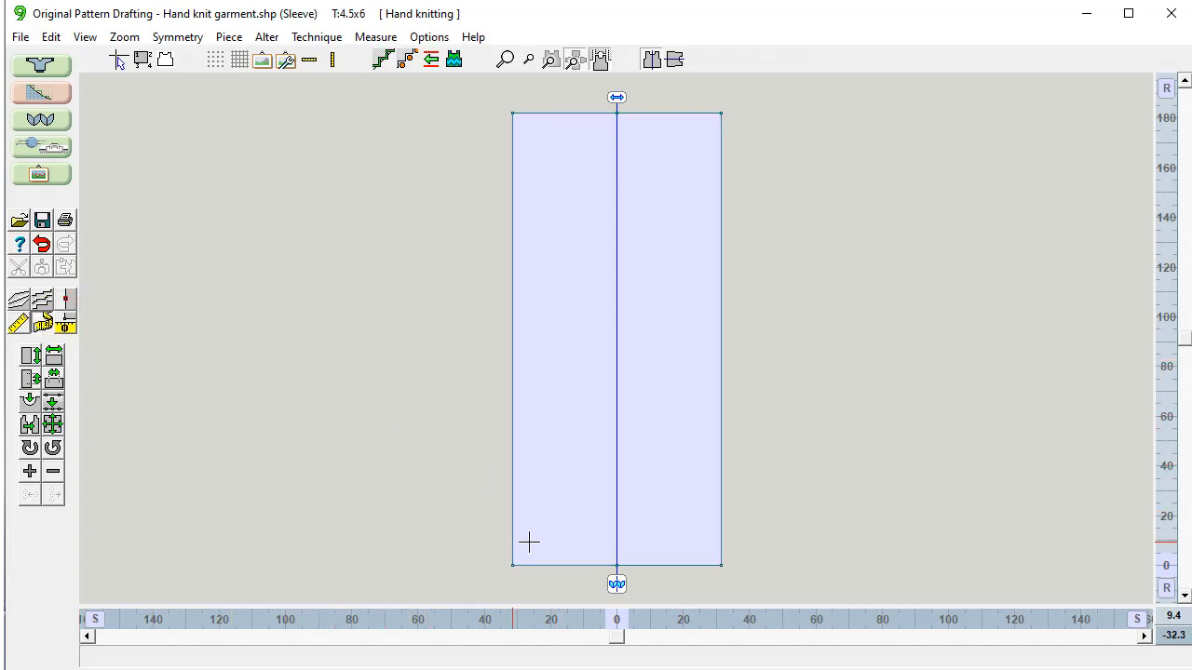
left_click_drag(721, 565, 512, 564)
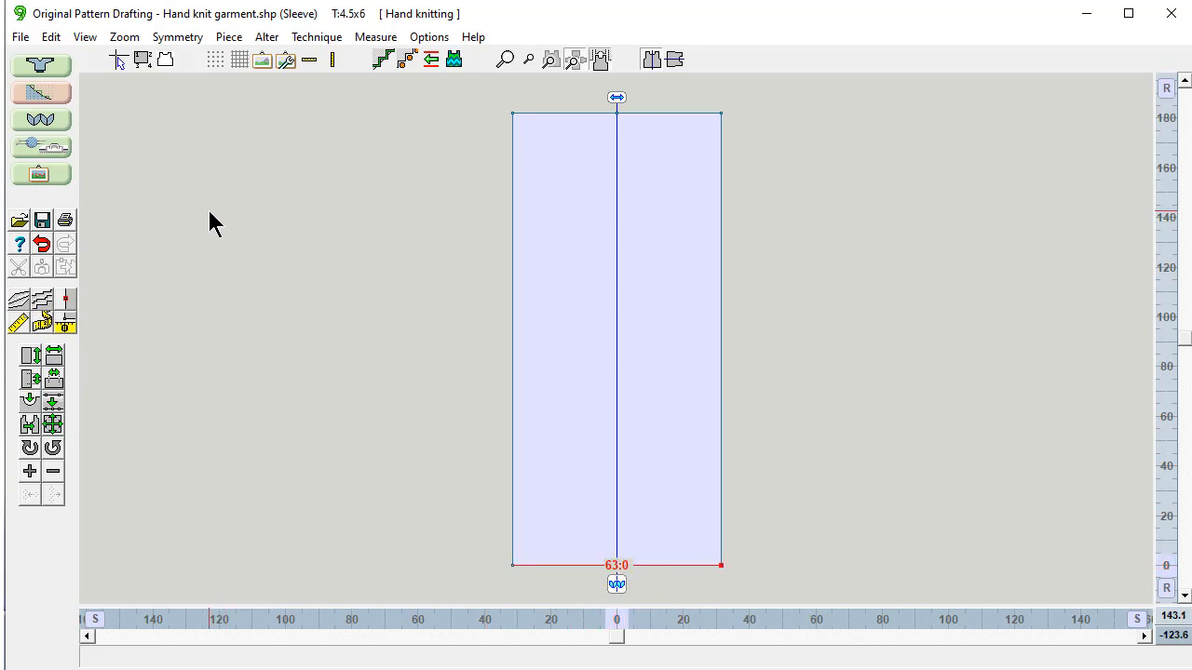
left_click(51, 37)
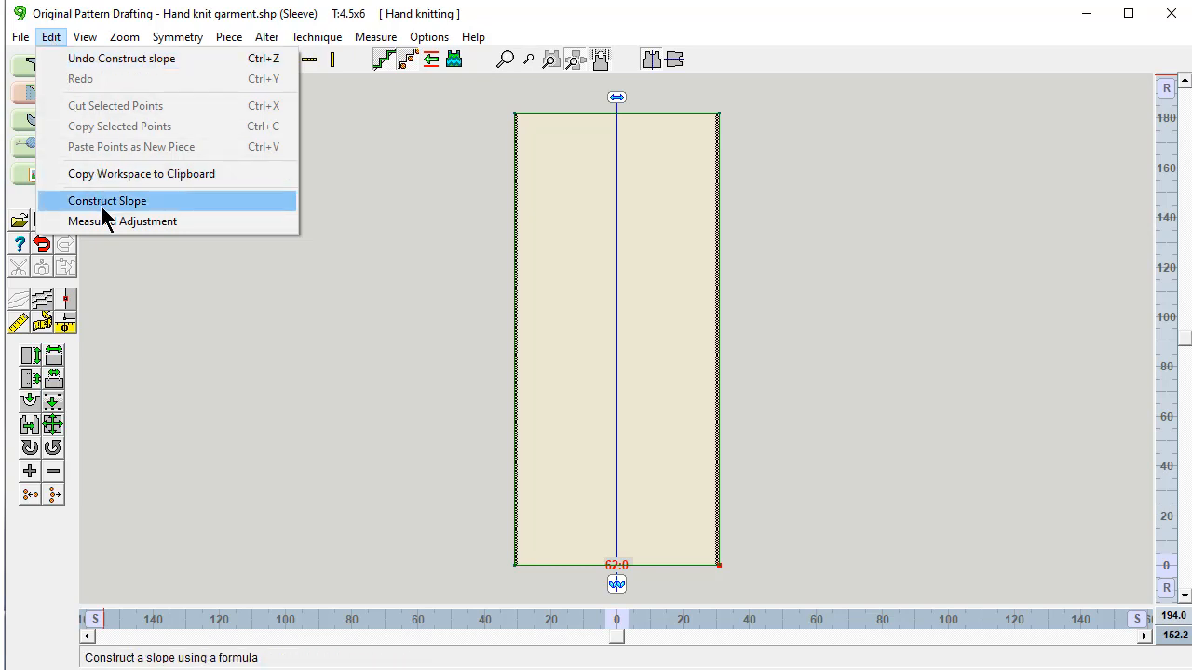
left_click(101, 203)
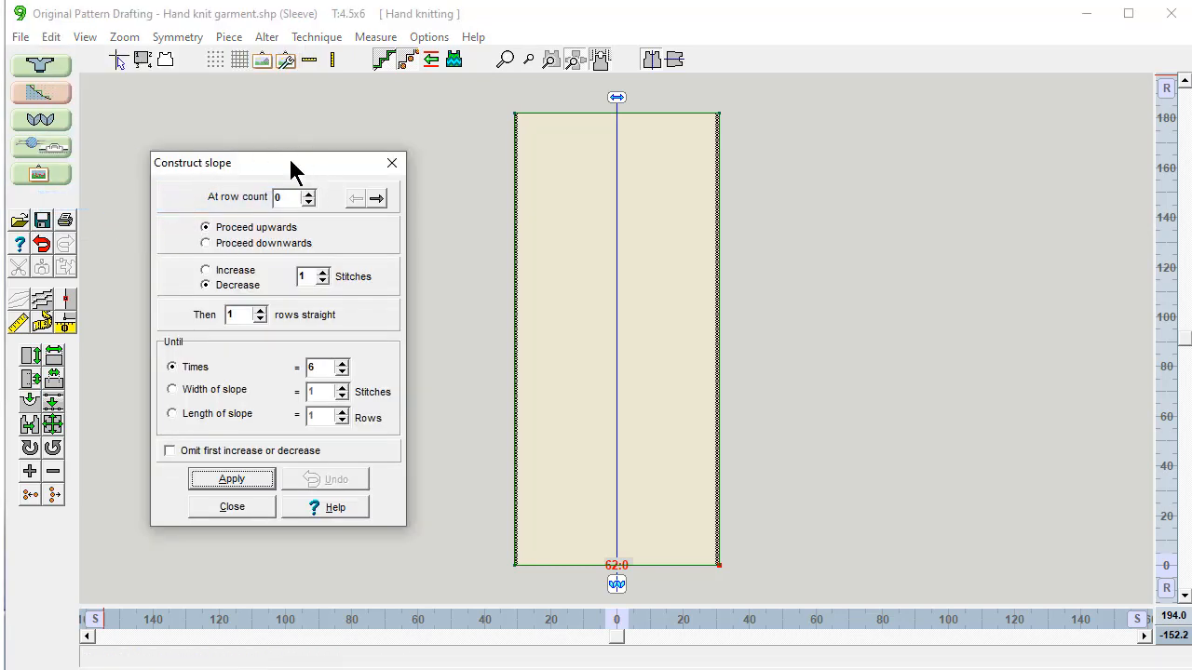
left_click_drag(285, 168, 343, 176)
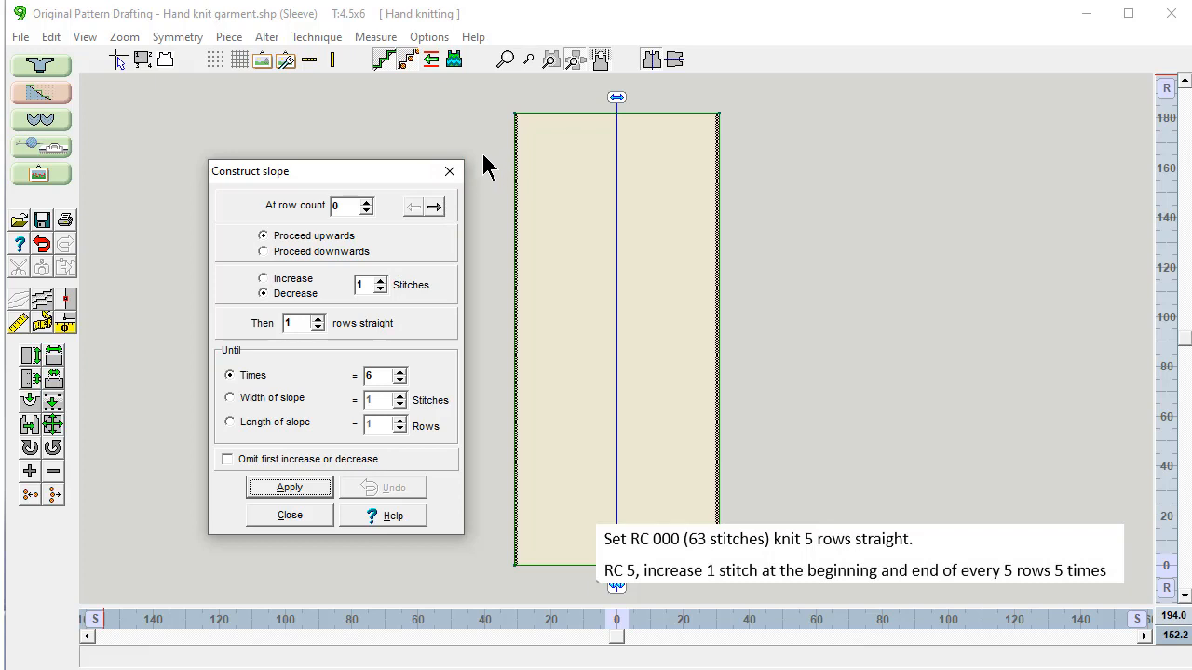
Step: Starting at row 5, increase 1 stitch every 5 rows, 5 times
double_click(338, 204)
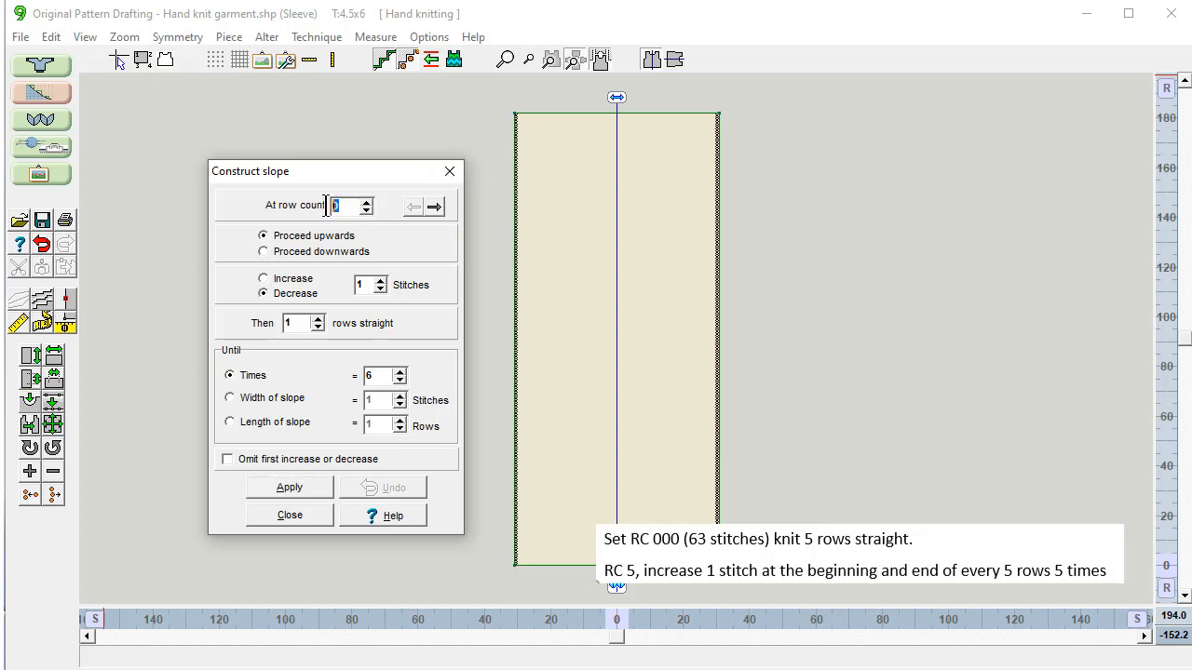
type("5")
left_click(264, 279)
double_click(289, 323)
type("55")
left_click(286, 486)
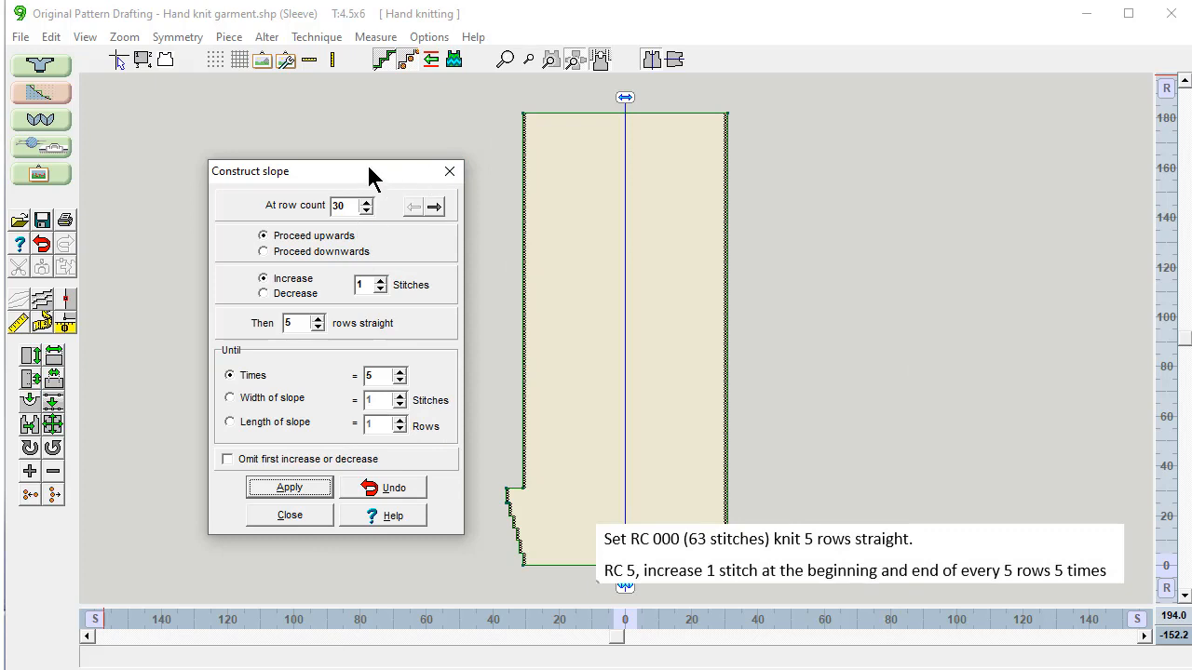
left_click_drag(370, 173, 320, 161)
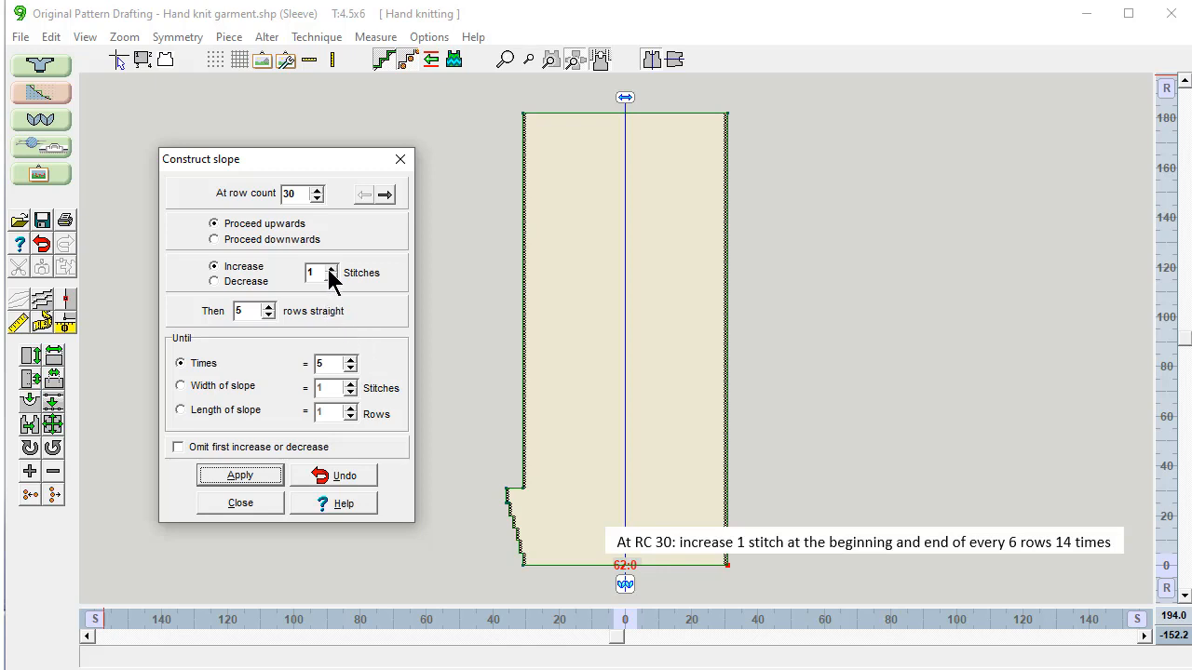
Step: Add 14 one-stitch increases every 6 rows
left_click(230, 311)
type("6")
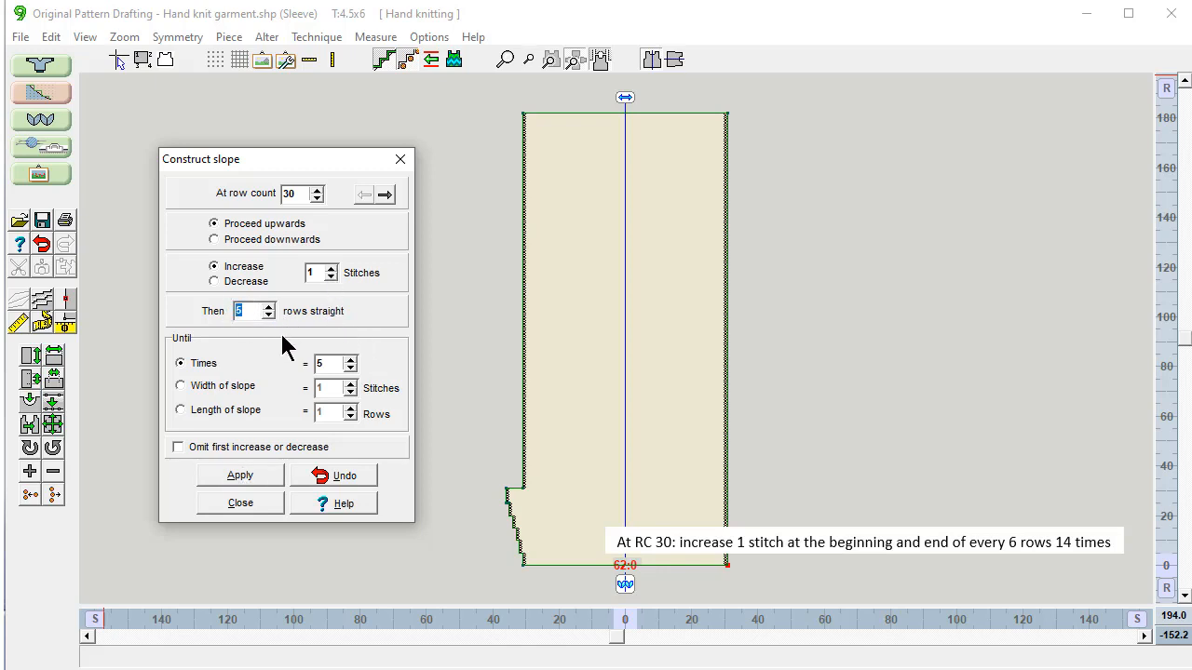
key("Tab")
type("14")
left_click(244, 483)
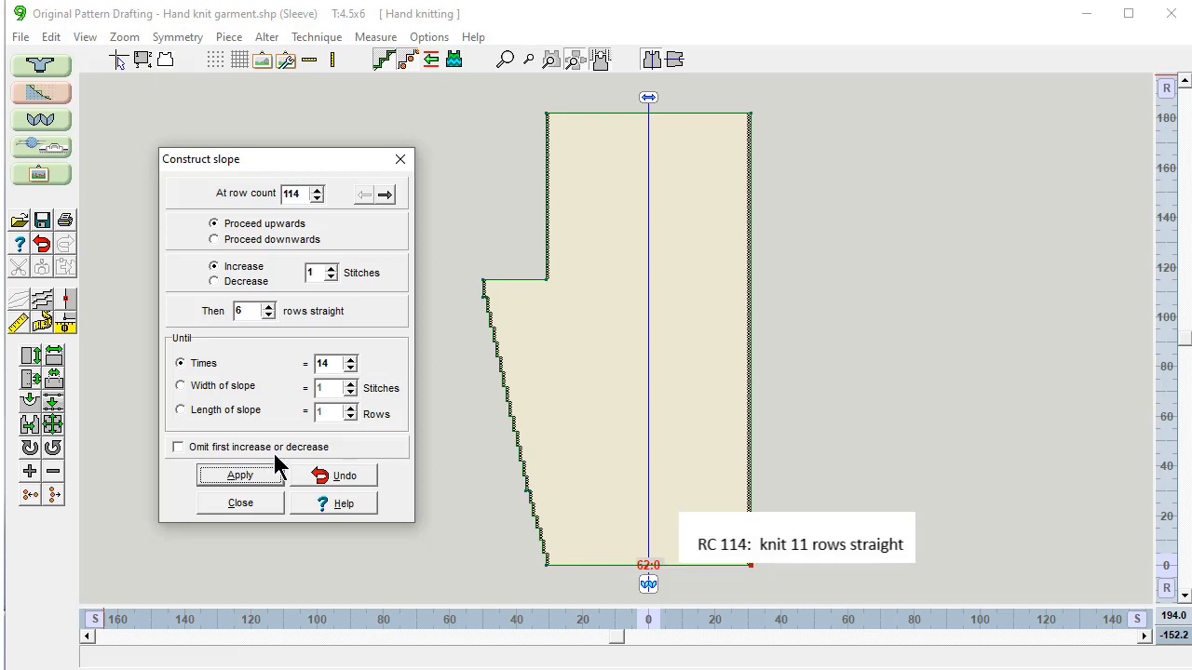
Step: Add 11 straight rows with 0 stitches increased, once, reaching row 125
double_click(318, 273)
double_click(240, 311)
type("11")
double_click(321, 363)
type("1")
left_click(239, 478)
double_click(315, 273)
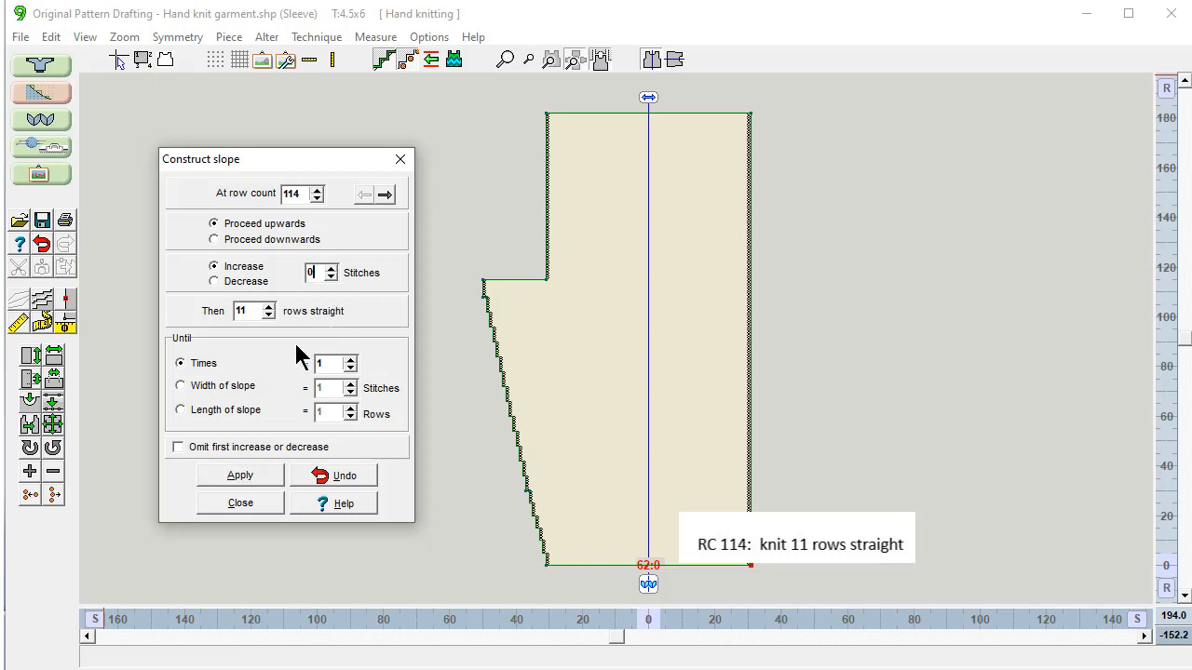
left_click(240, 476)
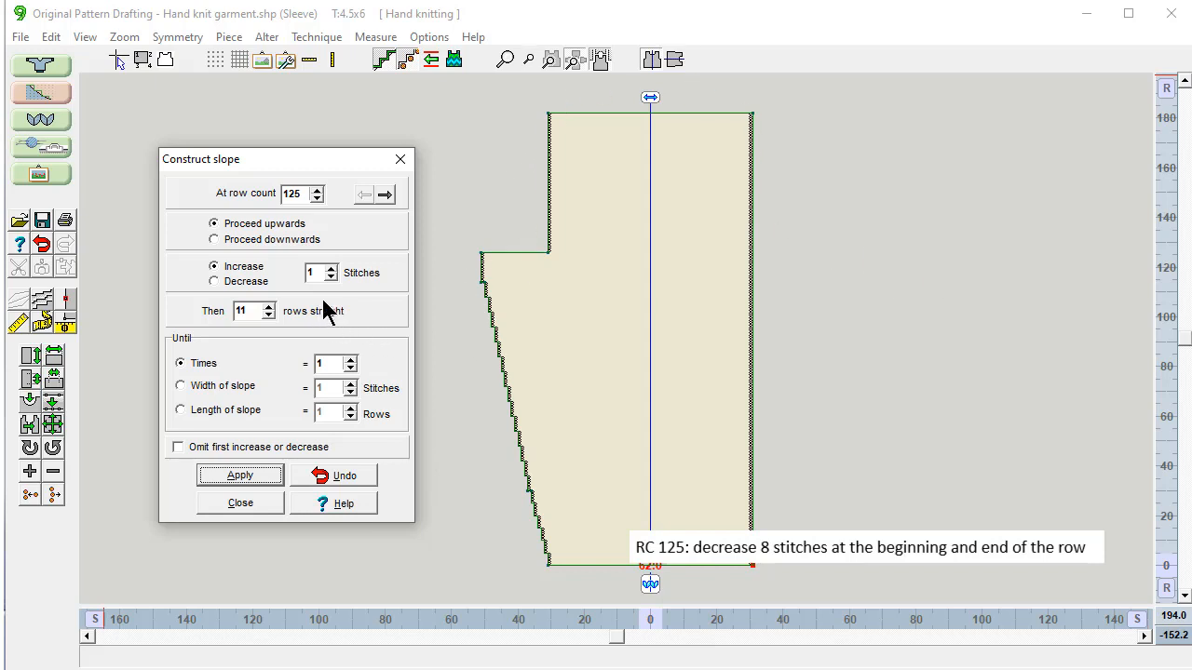
Step: Switch to decreasing and apply an 8-stitch decrease at row 125
left_click(214, 282)
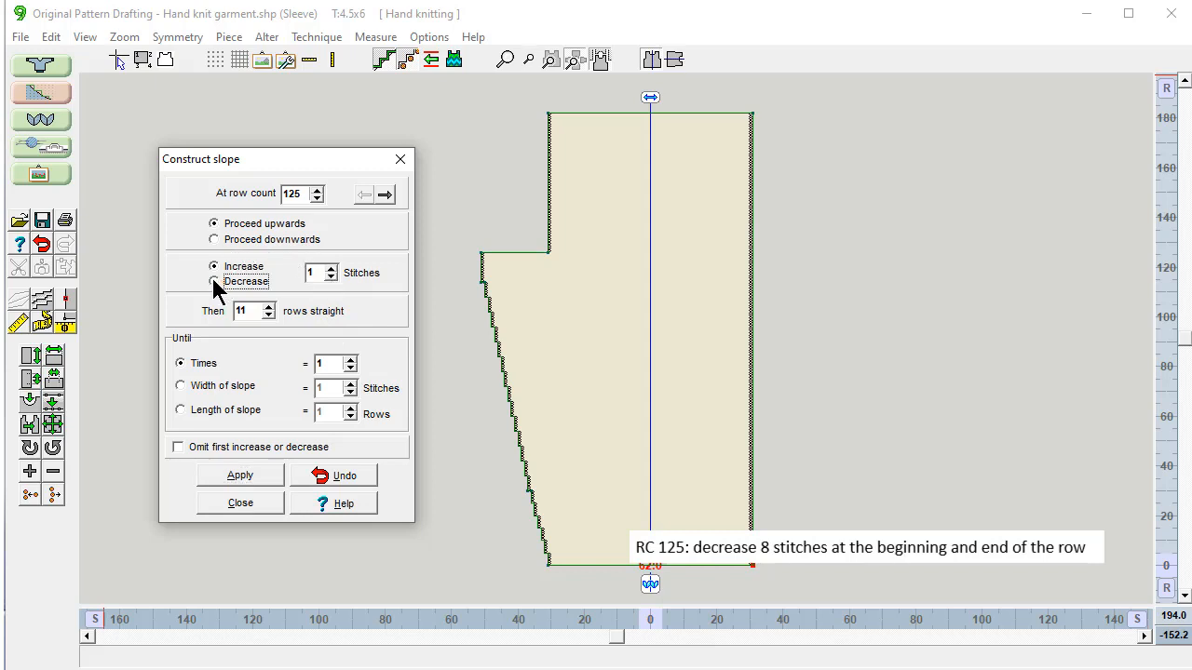
left_click(314, 272)
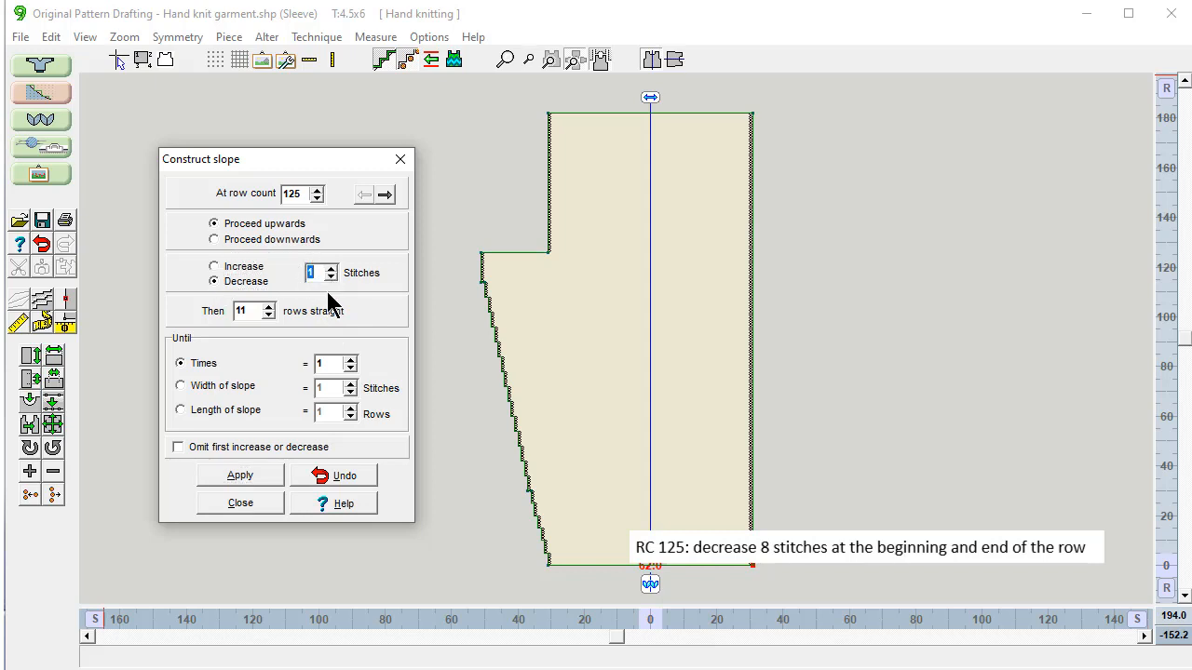
type("8")
double_click(247, 311)
type("1")
left_click(241, 476)
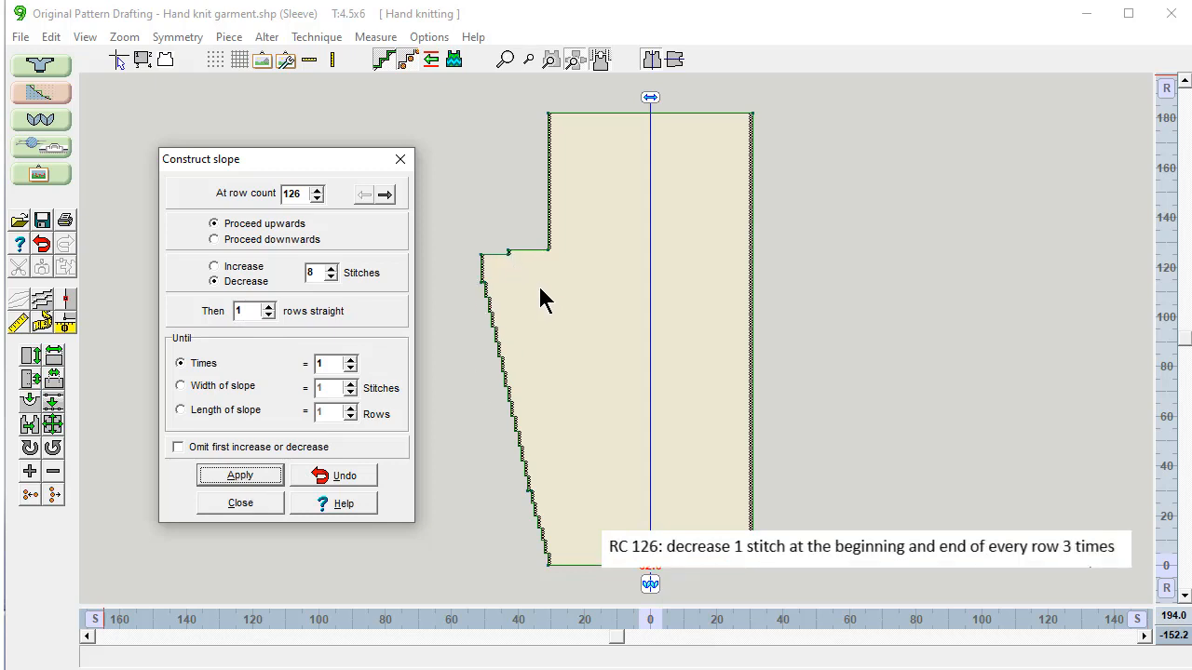
Step: Decrease one stitch on three consecutive rows, then nine times every second row, reaching row 147
left_click_drag(319, 270, 298, 270)
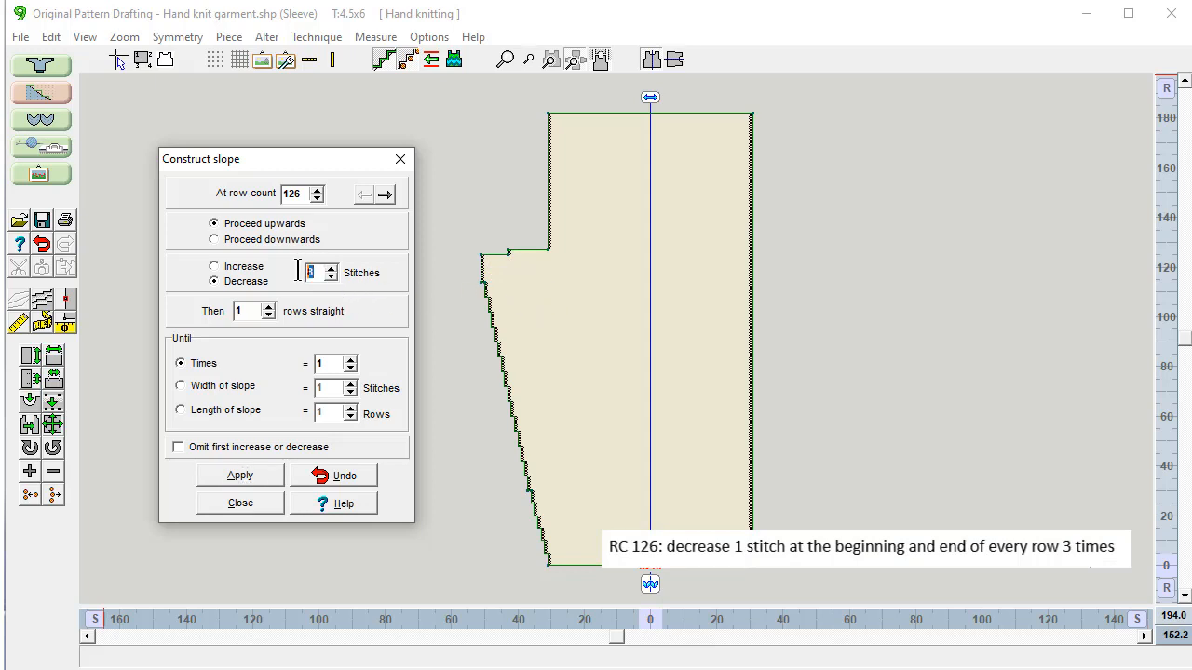
type("1")
type("3")
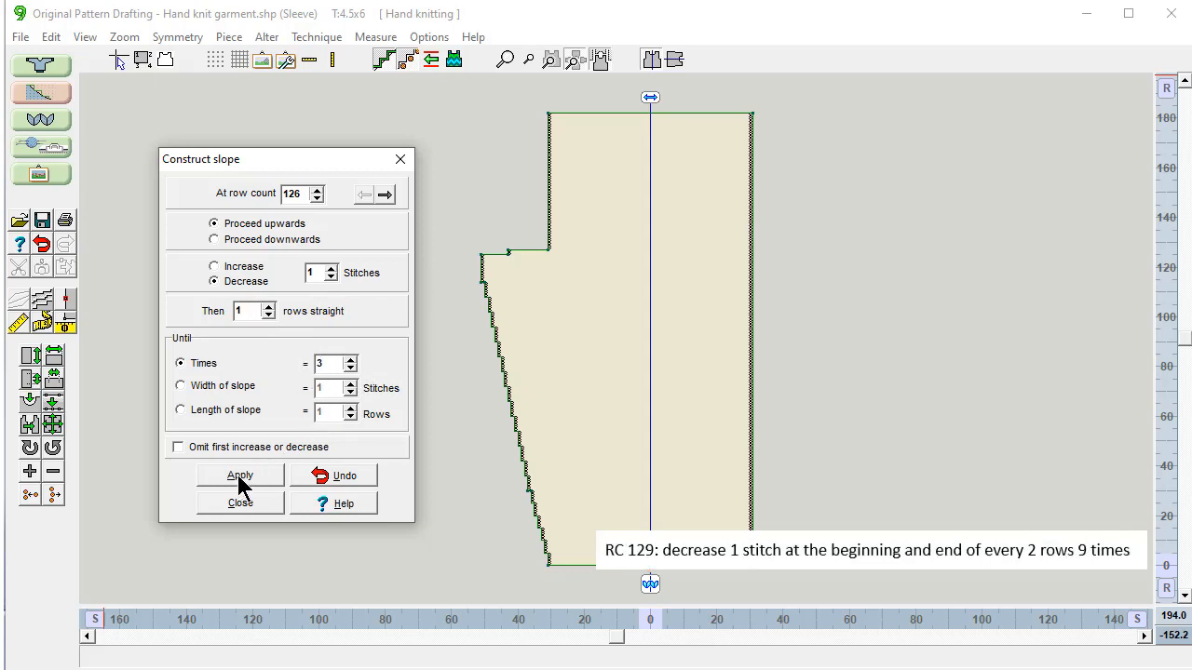
left_click(240, 476)
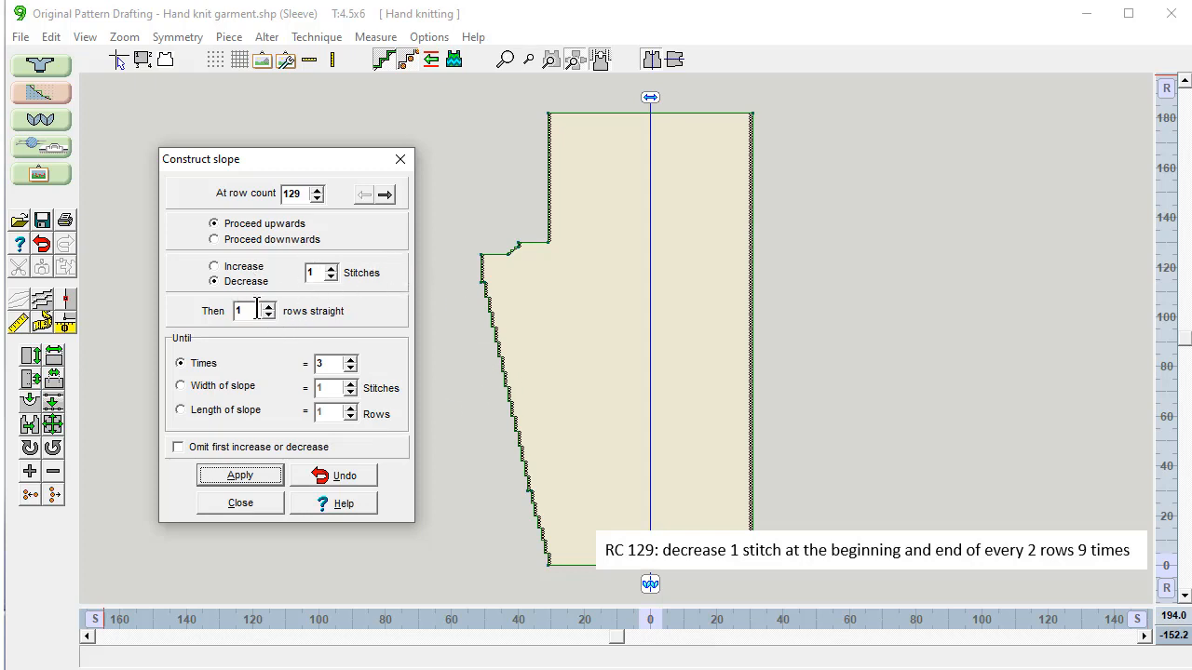
left_click_drag(258, 310, 226, 310)
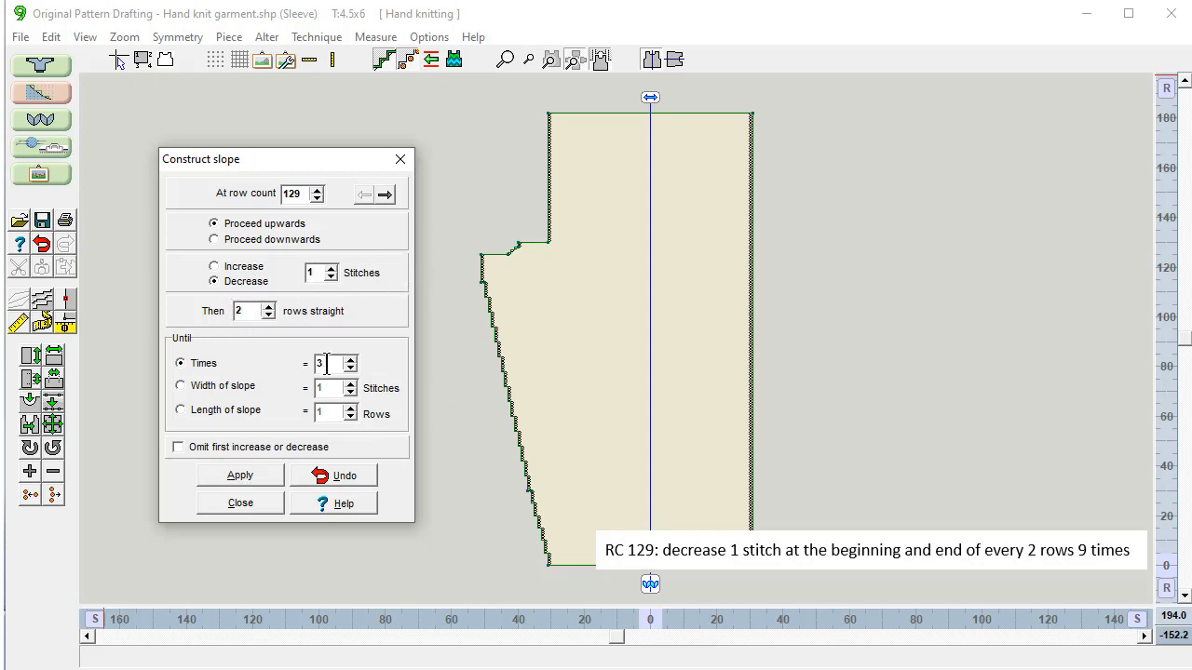
type("9")
left_click(240, 476)
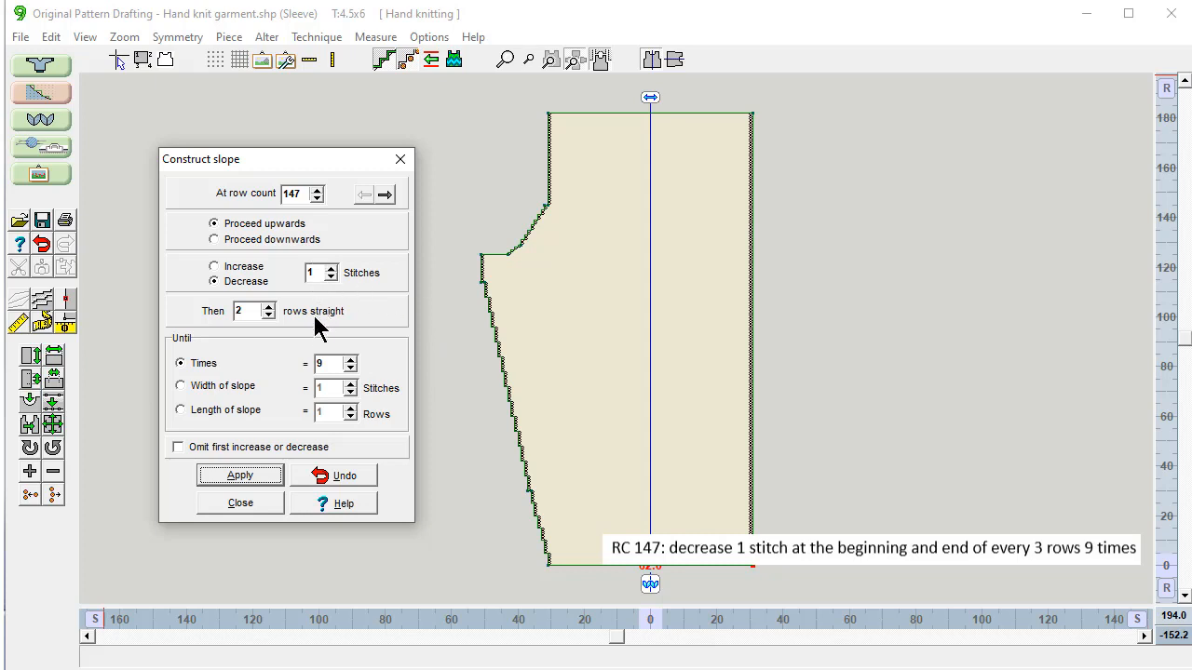
Step: Apply nine decreases every third row, then one decrease two rows up
double_click(247, 311)
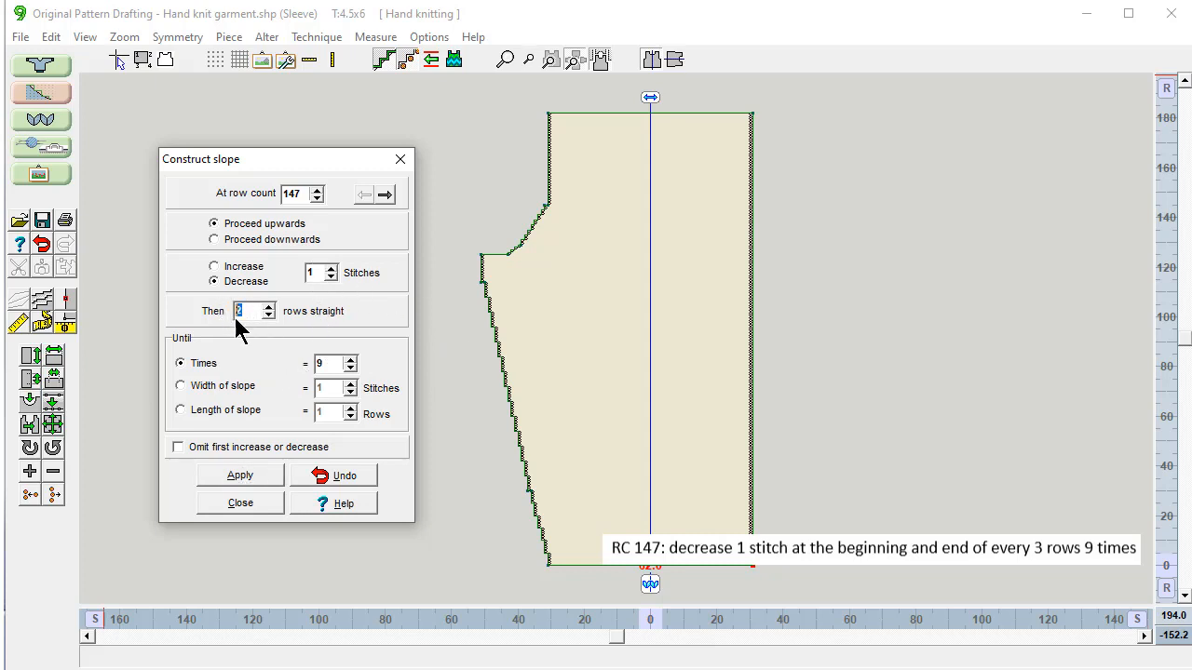
type("3")
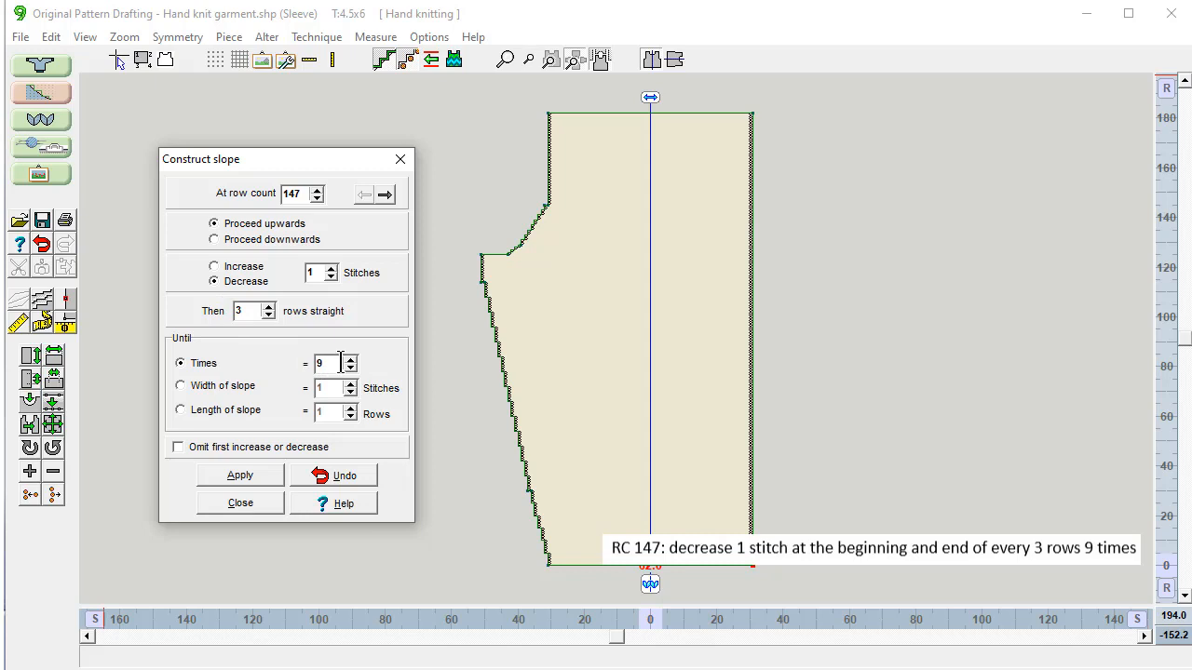
left_click(237, 477)
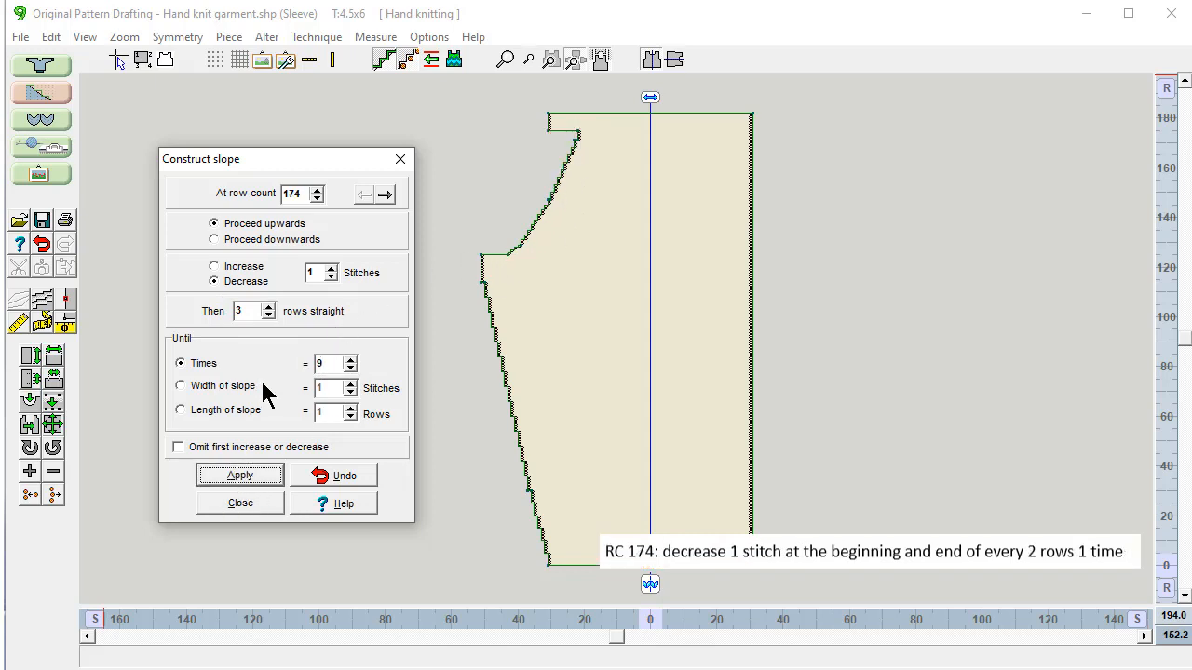
left_click_drag(251, 311, 218, 311)
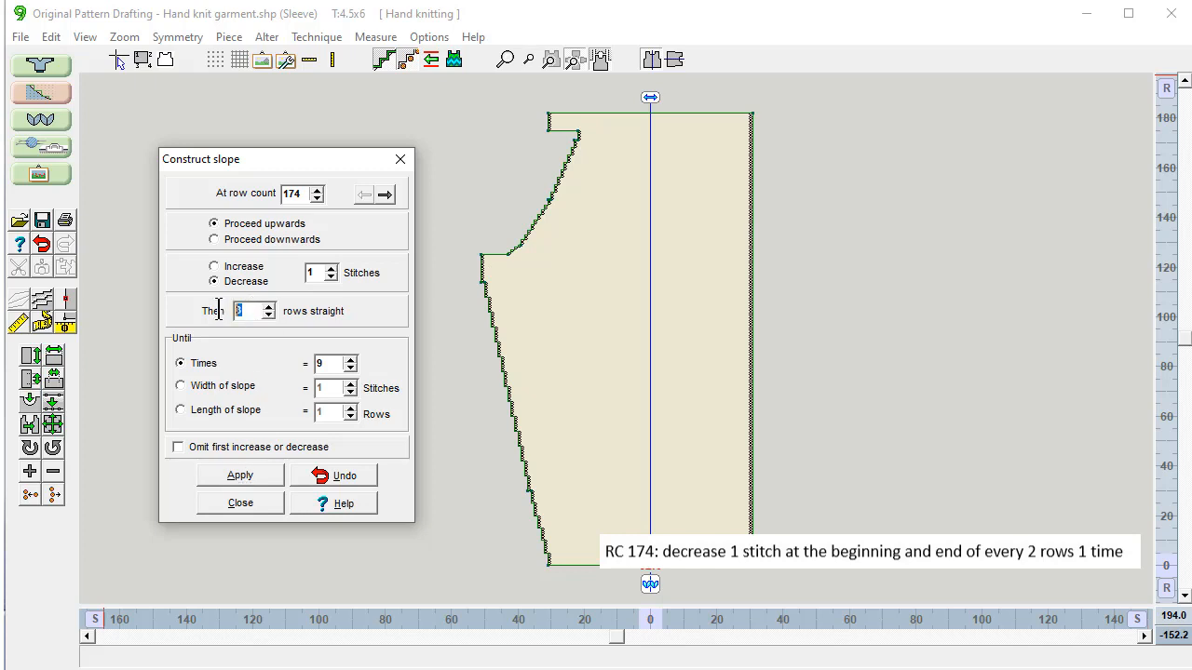
type("2")
left_click(241, 479)
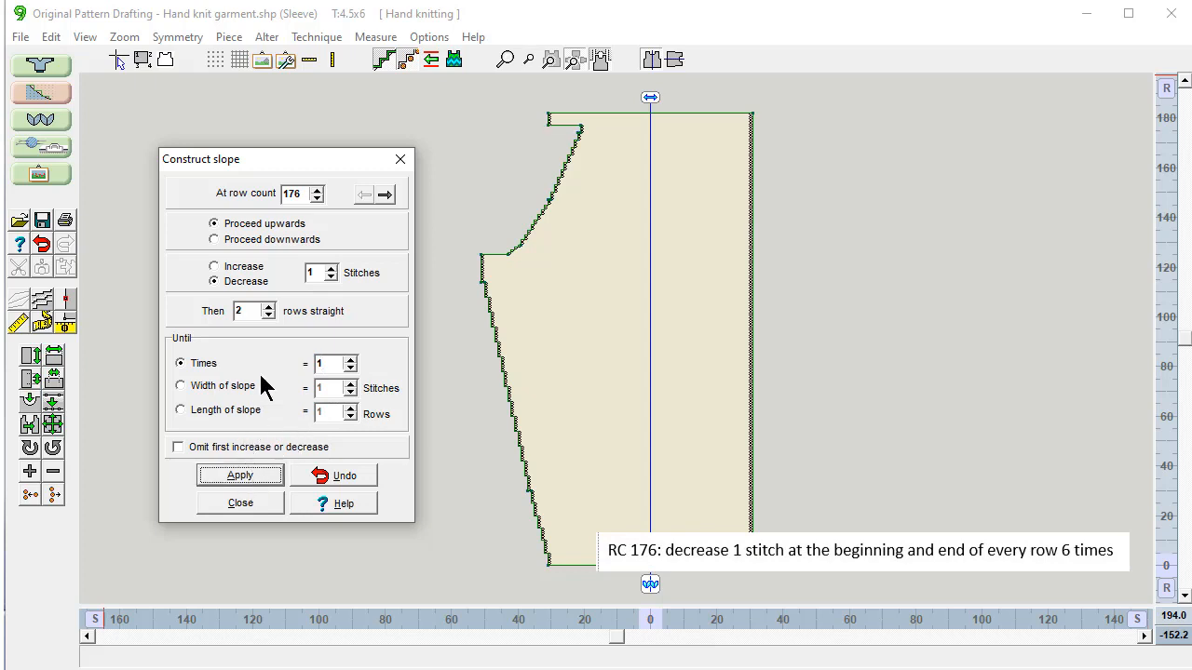
Step: Apply six decreases on every row to reach the top, then close Construct Slope
left_click(257, 314)
type("1")
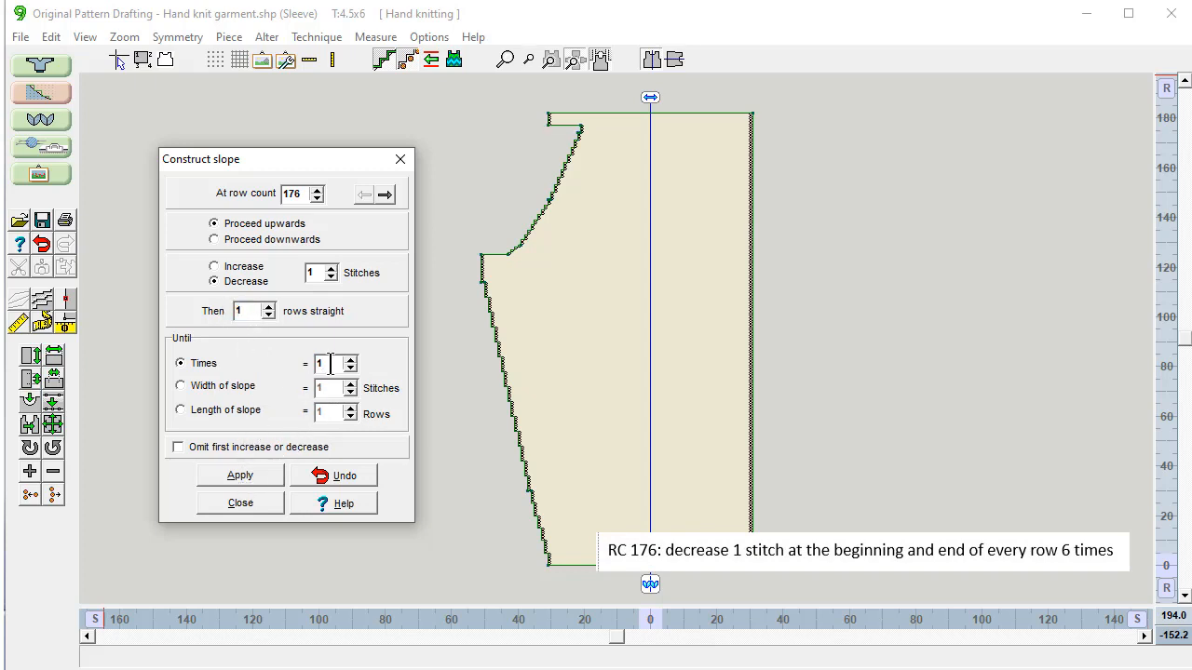
type("6")
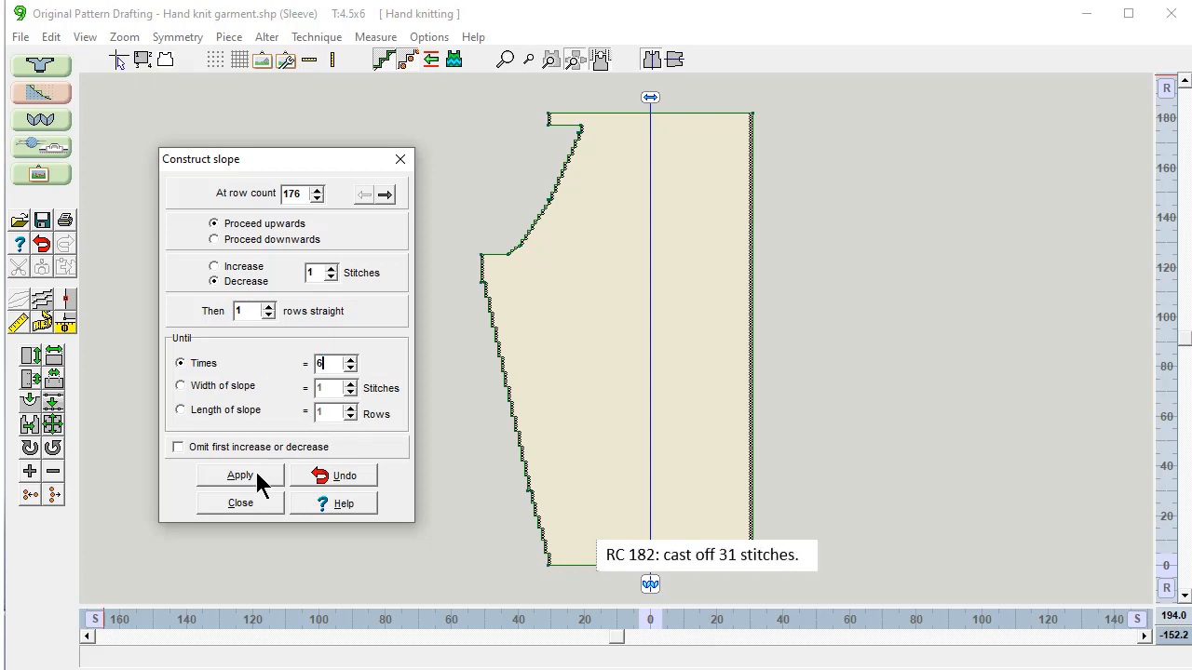
left_click(246, 476)
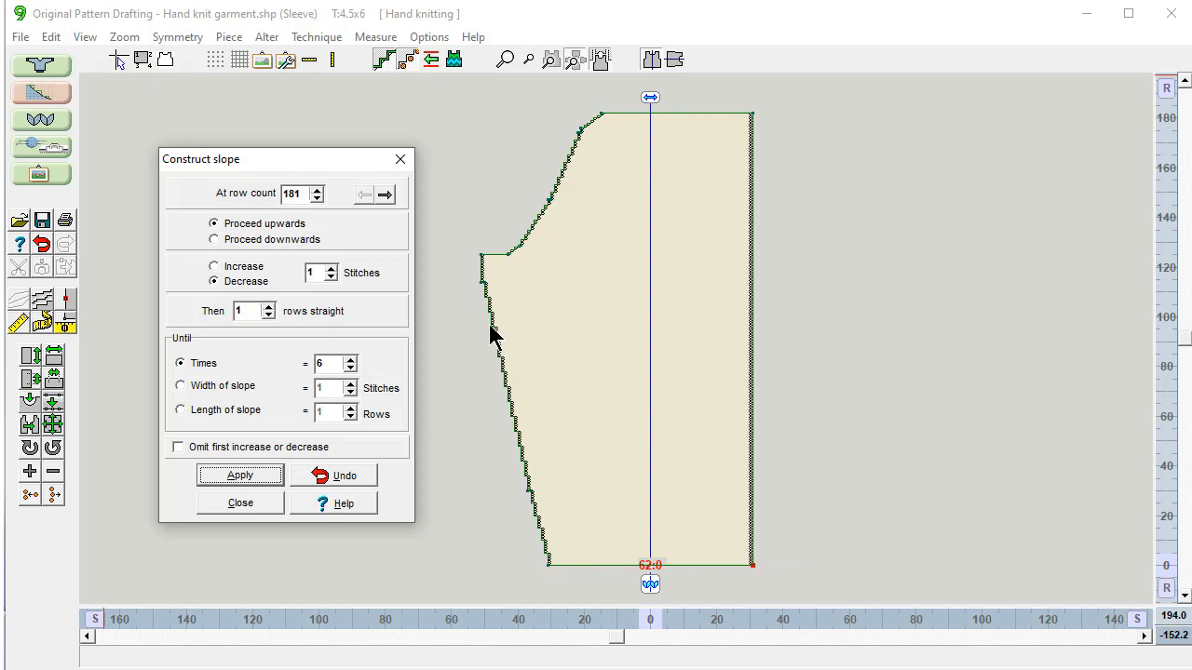
left_click(237, 503)
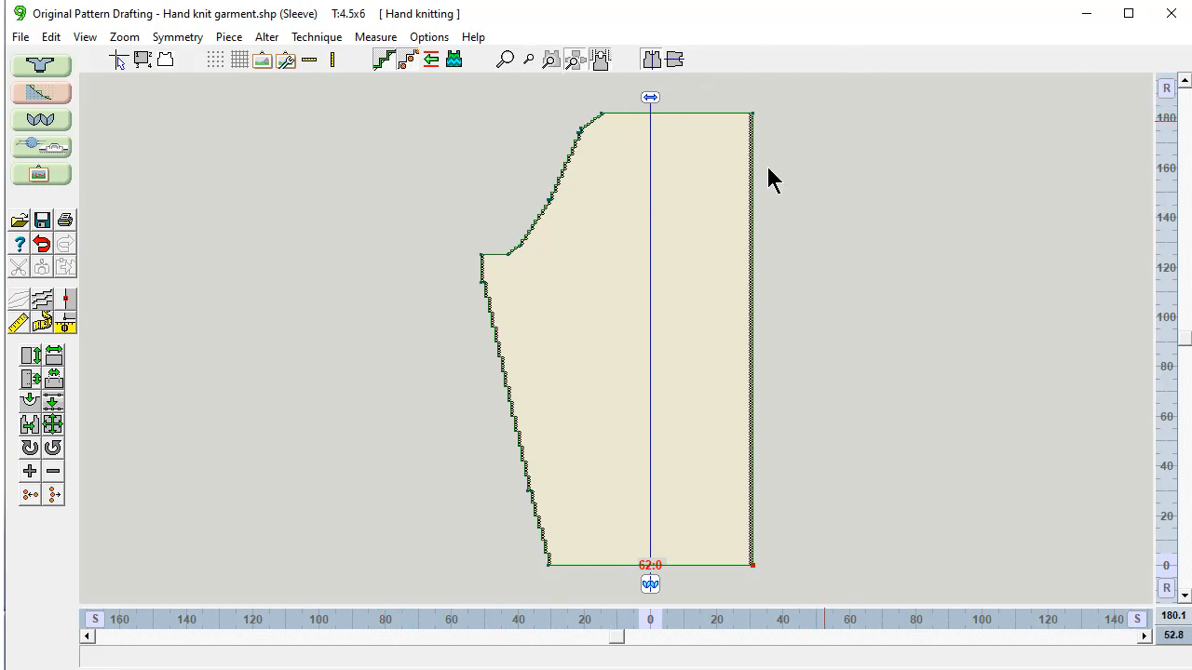
Step: Reflect the left half onto the right and widen the cuff from 62 to 63 stitches
left_click(651, 59)
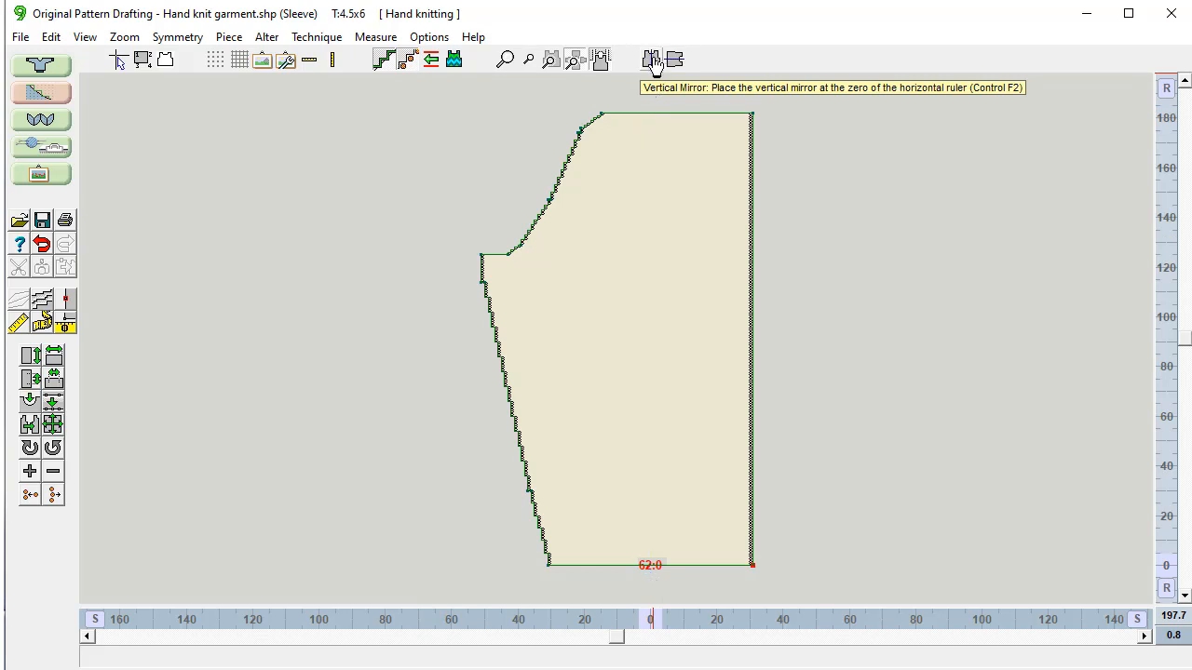
left_click(651, 59)
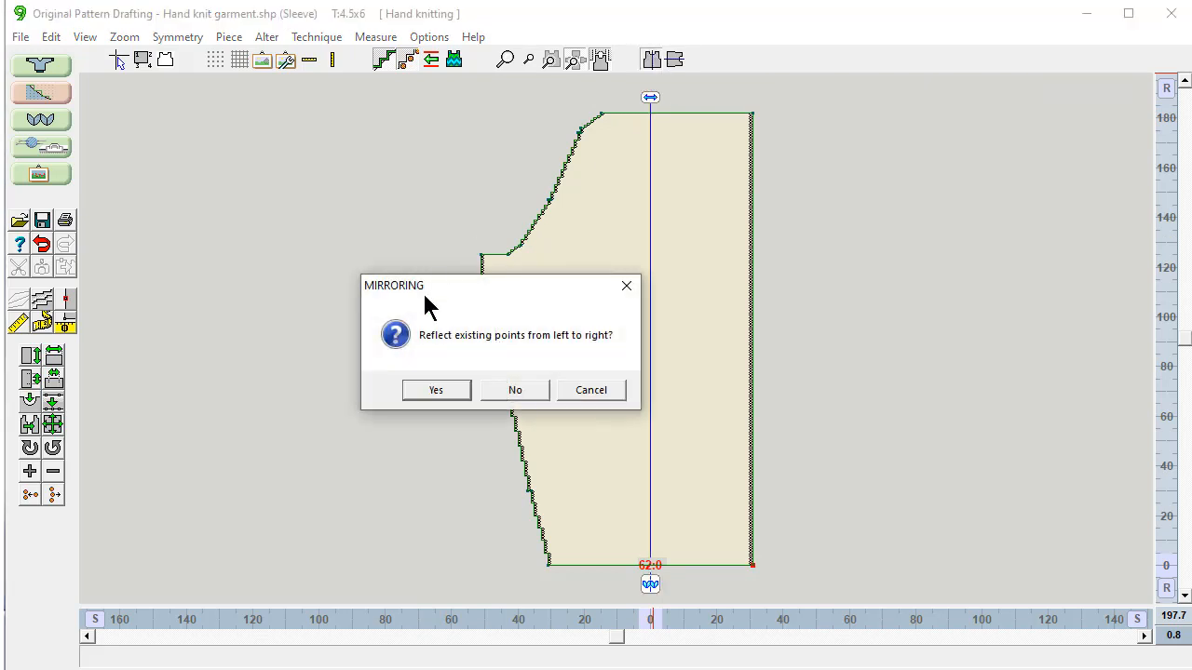
left_click(436, 391)
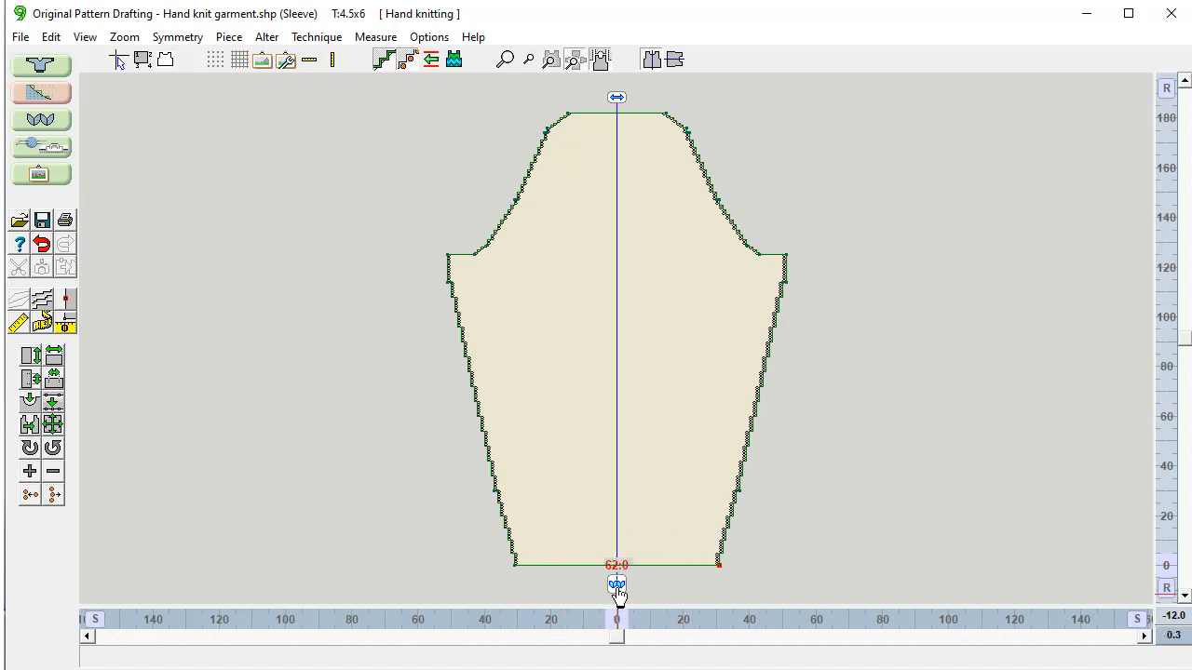
left_click(616, 584)
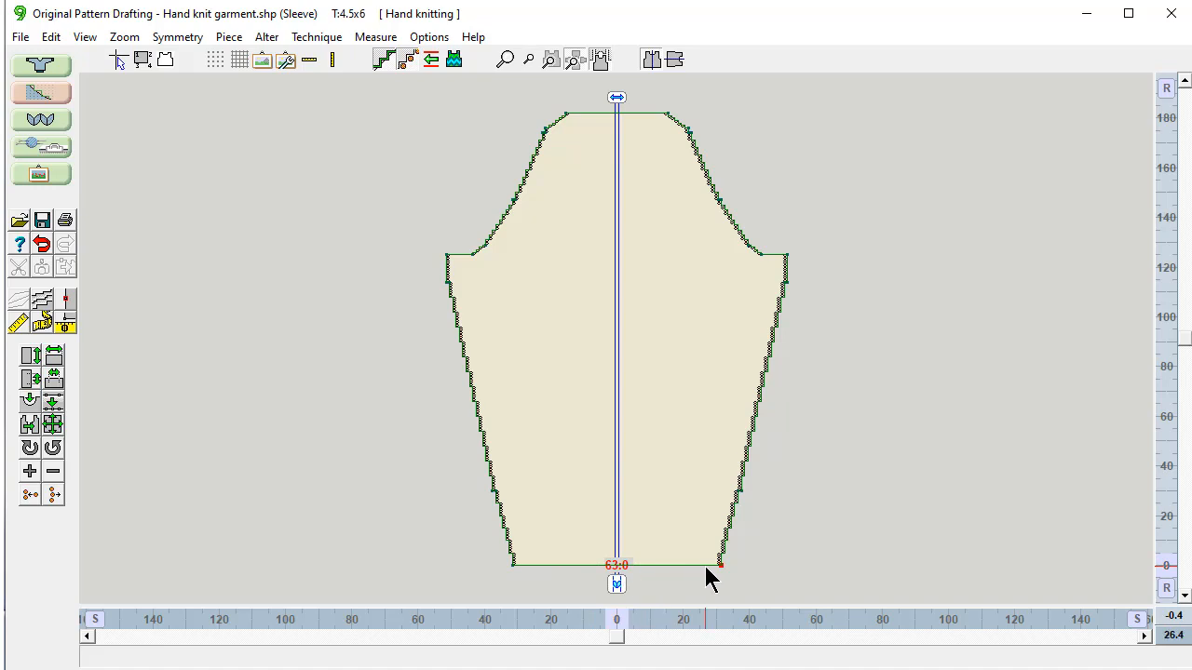
Step: Show the smooth outline, confirm the 31-stitch cap top, and save over Hand knit garment.shp
left_click(42, 323)
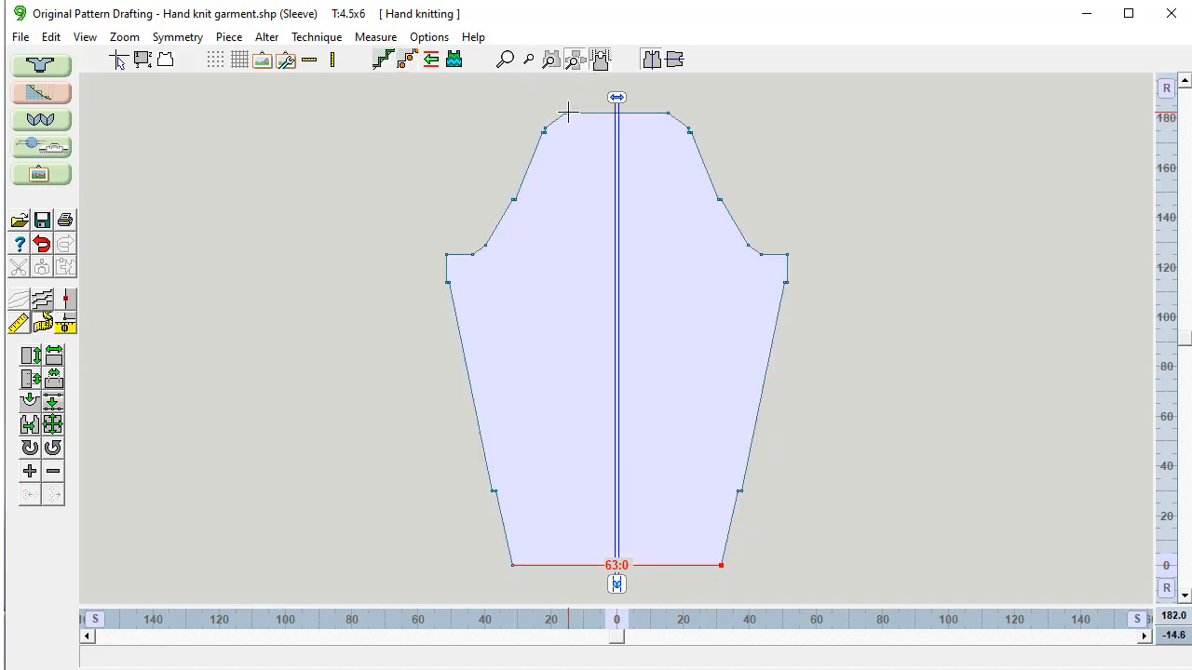
left_click_drag(566, 112, 672, 110)
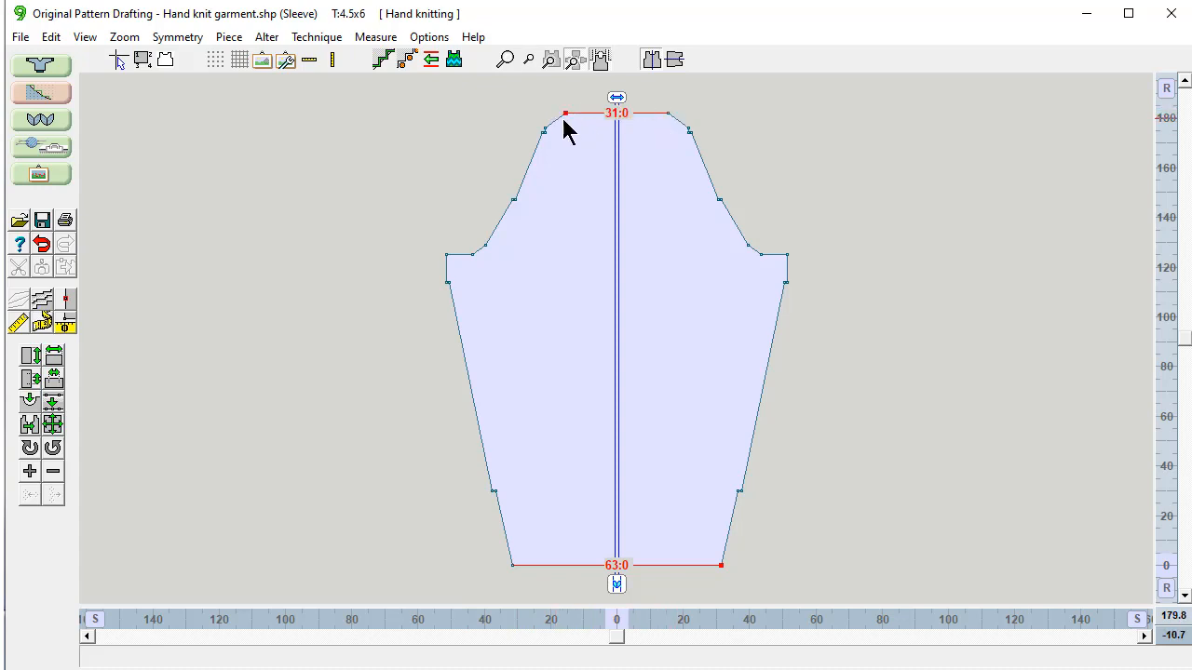
left_click(21, 37)
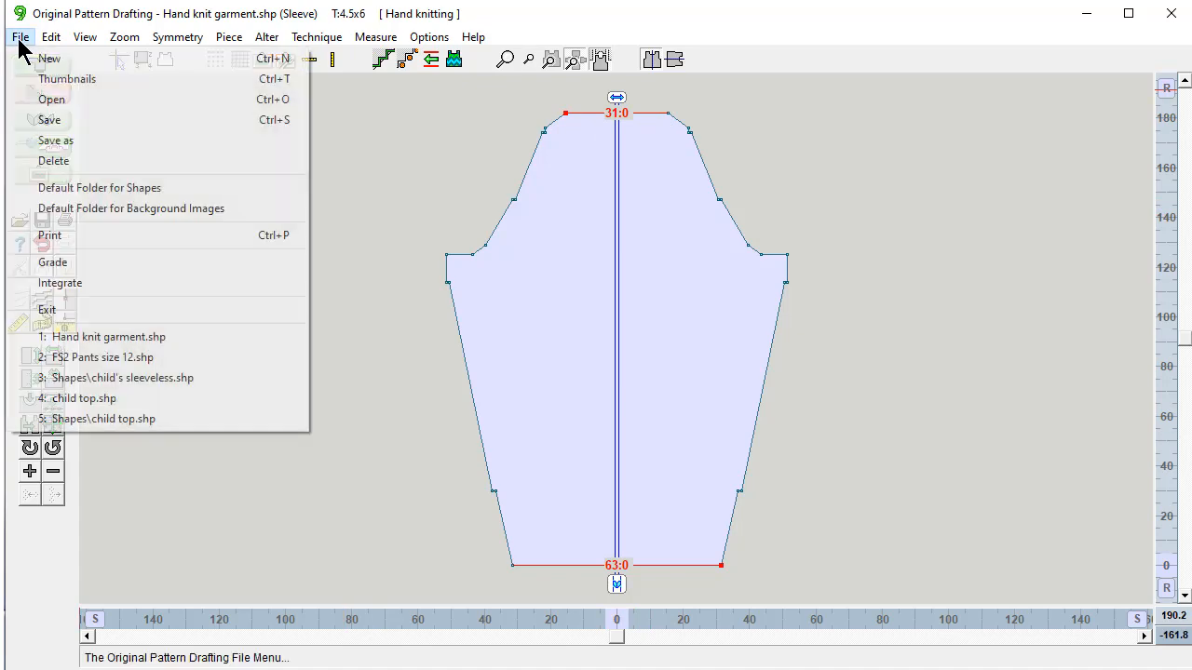
left_click(56, 142)
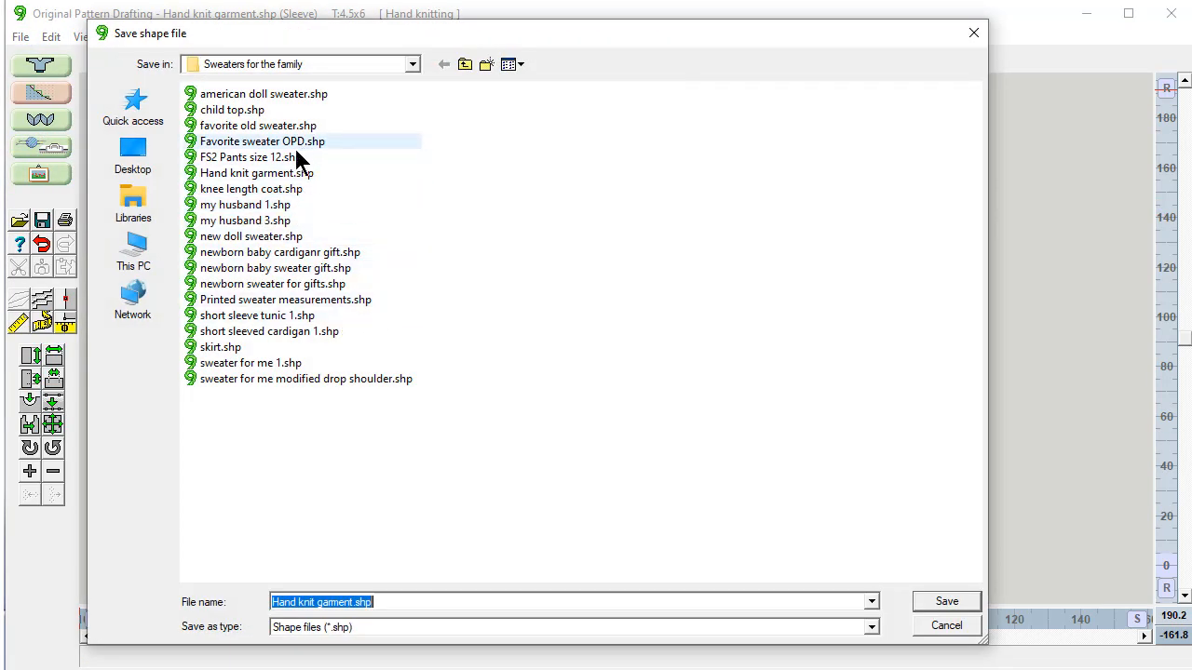
left_click(298, 174)
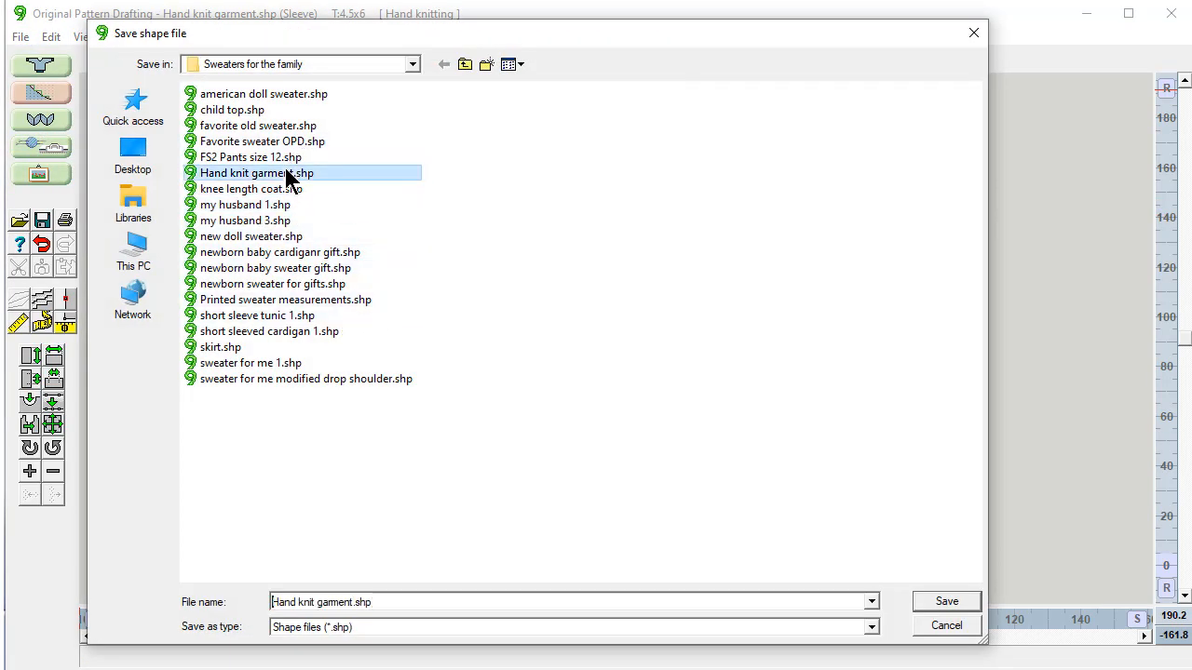
left_click(942, 603)
left_click(551, 337)
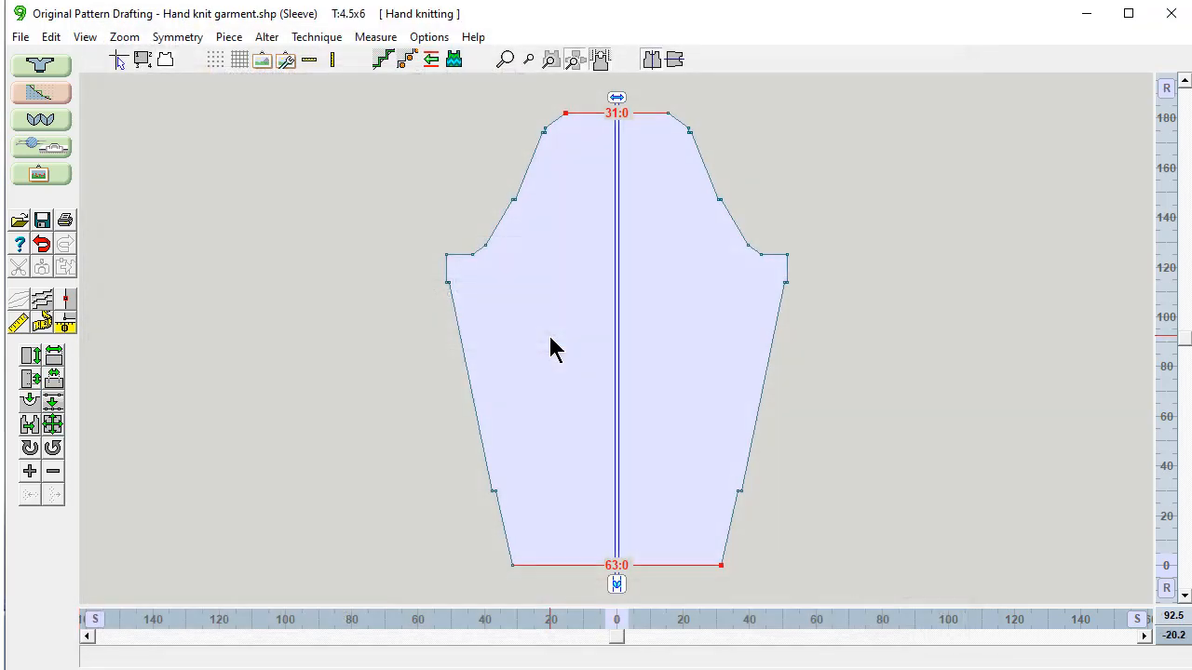